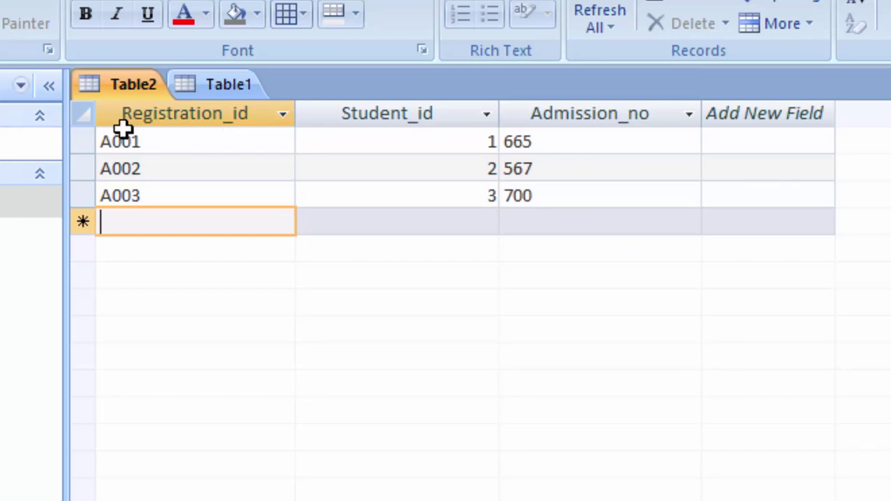
- Add a record to Table2 with Registration_id A004, Student_id 3 and Admission_no 500
click(222, 136)
double_click(122, 142)
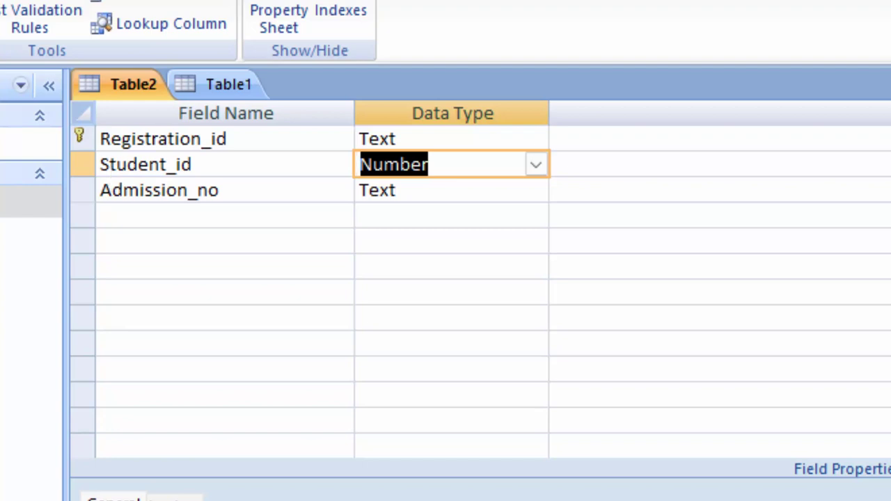
key(ctrl+period)
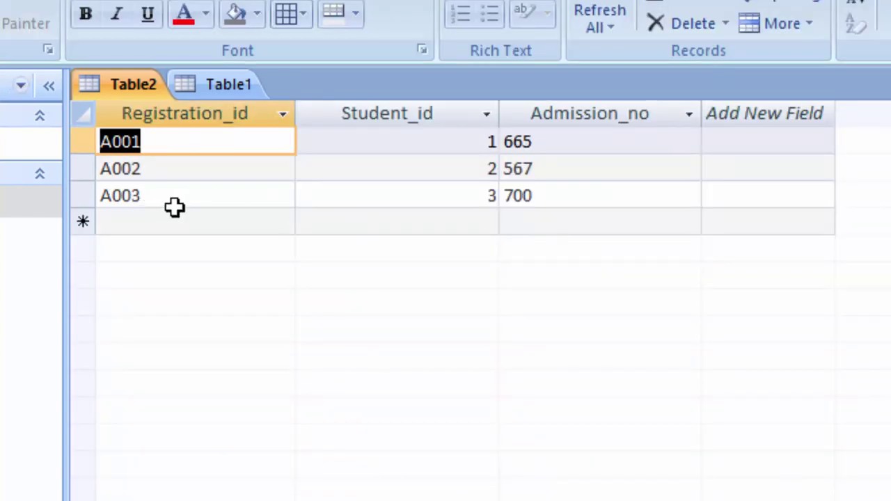
click(160, 223)
text(A)
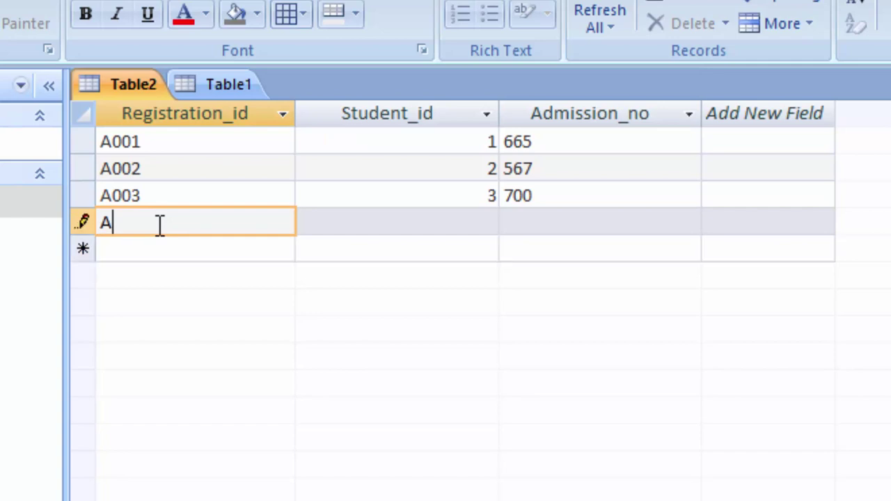
text(004)
key(Tab)
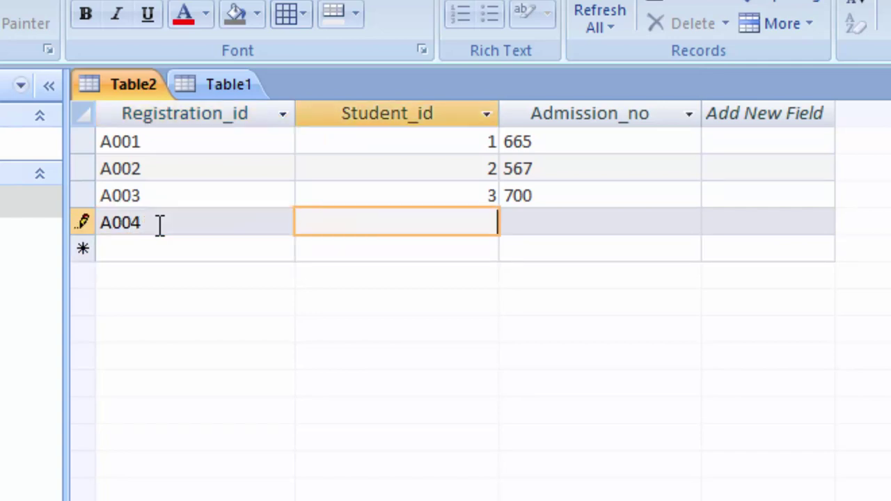
key(Tab)
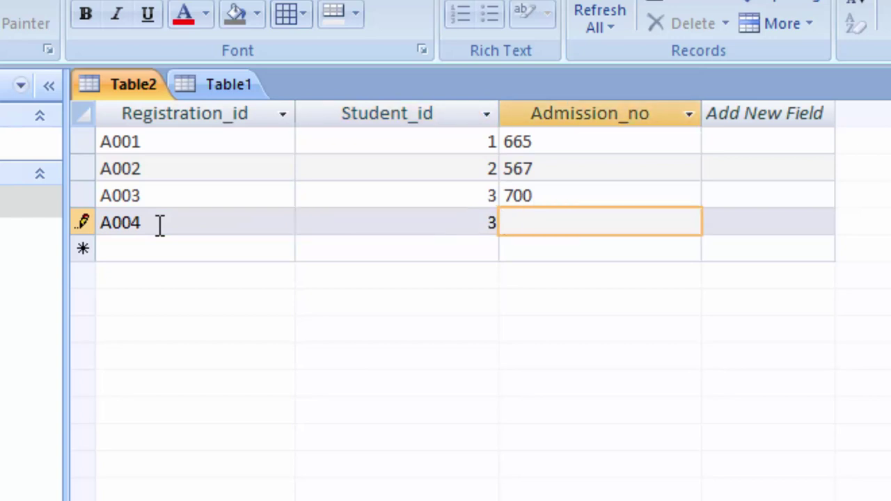
text(500)
key(Tab)
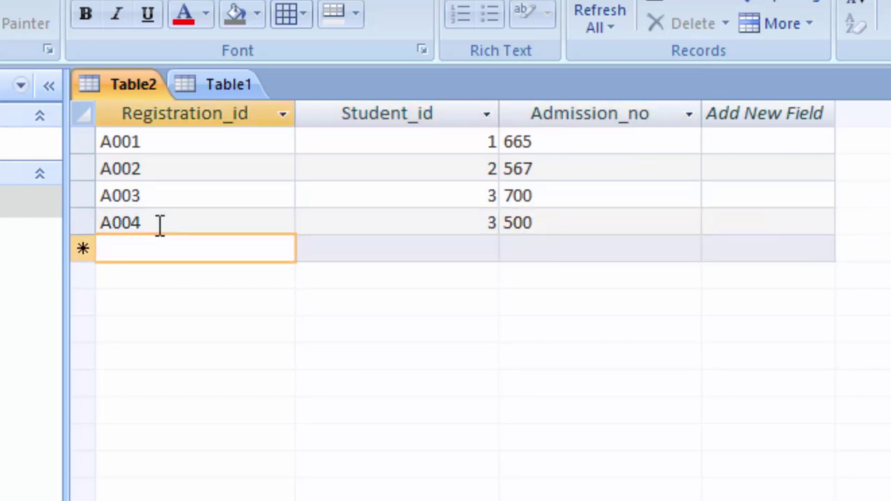
- Clear the Student_id value of record A004 in Table2
click(437, 220)
drag(488, 221, 502, 223)
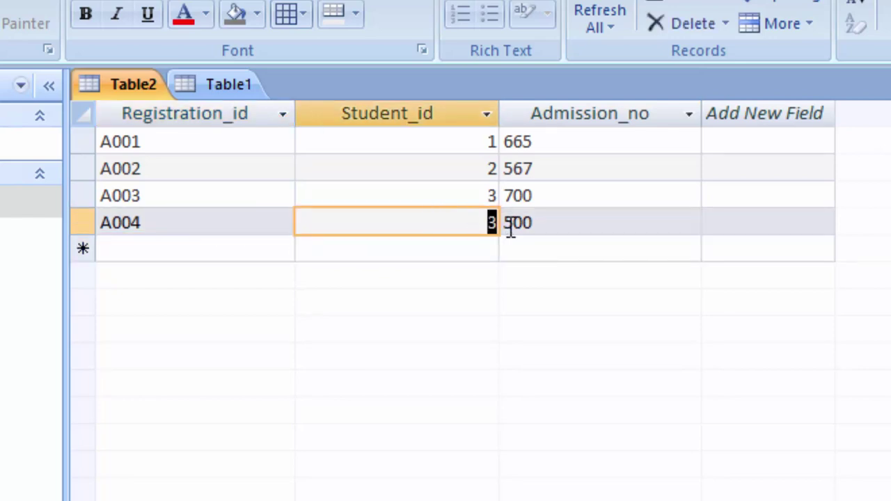
key(BackSpace)
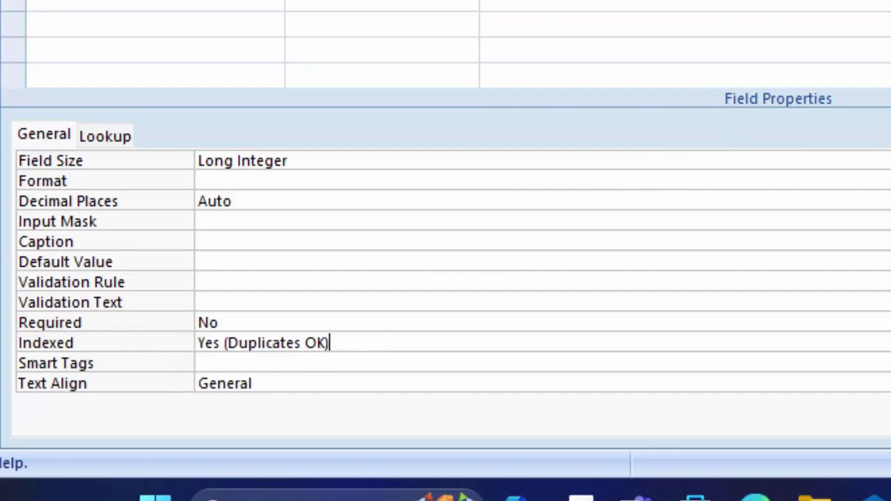
- Set the Student_id field's Indexed property to Yes (No Duplicates) and save Table2 while returning to its datasheet
key(alt+Down)
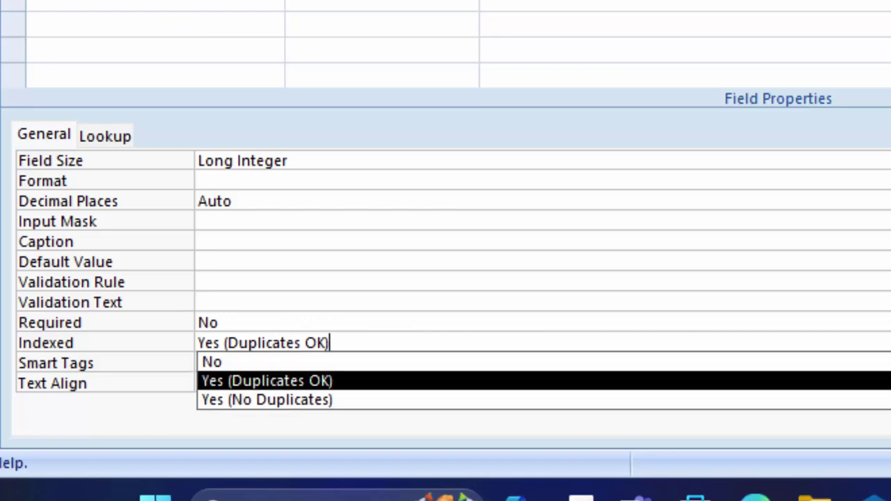
key(Down)
key(Return)
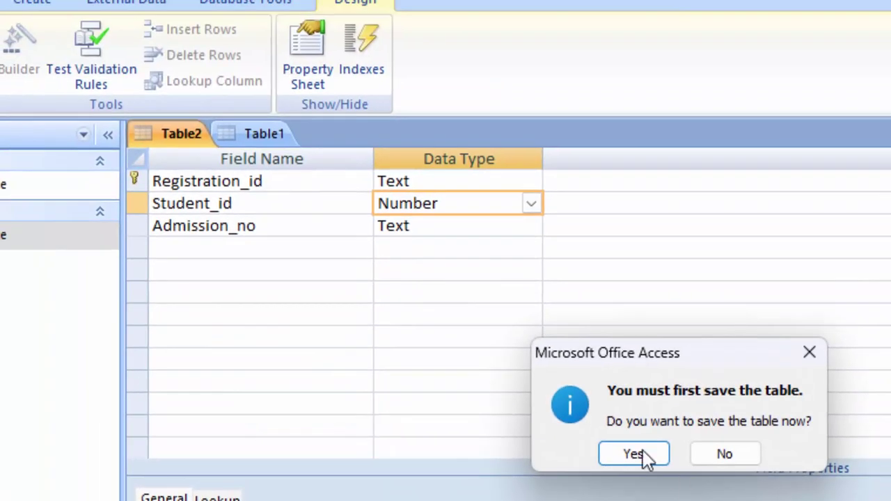
click(585, 82)
click(633, 454)
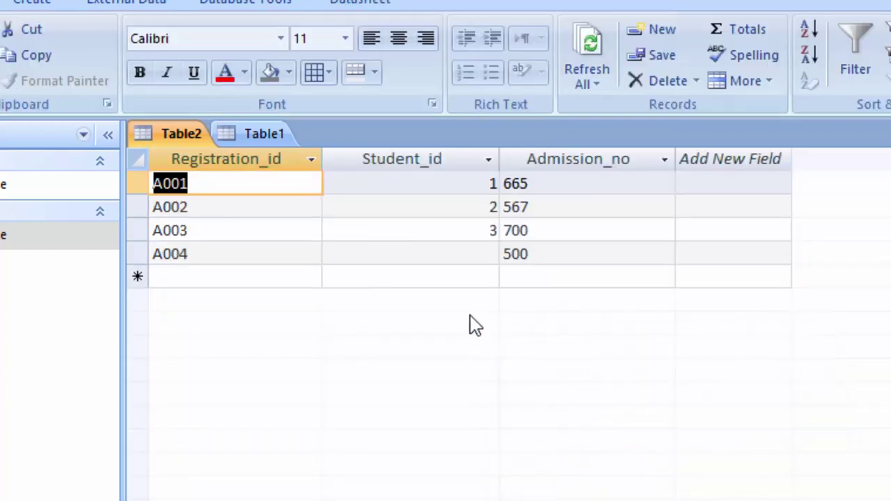
- Set the Admission_no field's Indexed property to Yes (No Duplicates) in Table2's design and save the table while returning to its datasheet
click(588, 180)
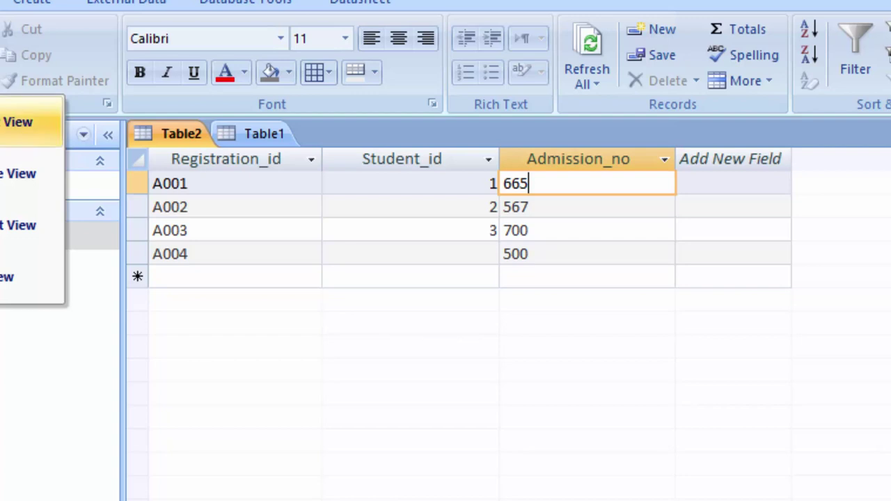
click(14, 277)
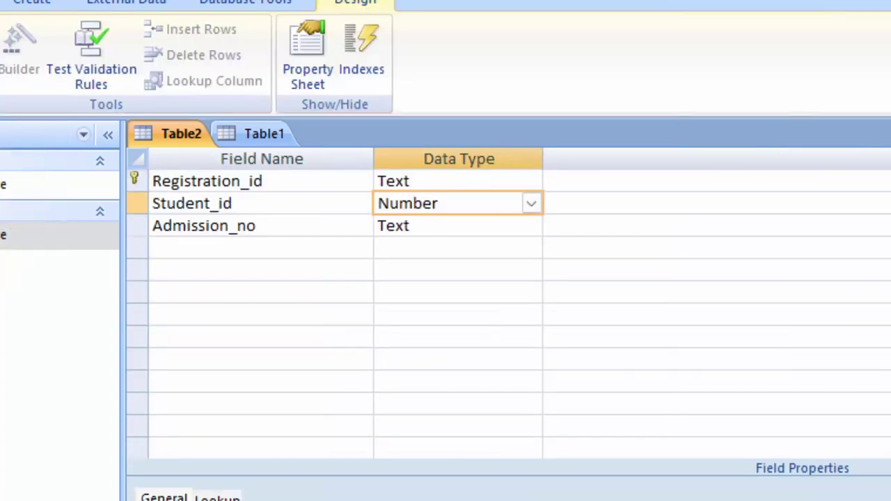
click(448, 232)
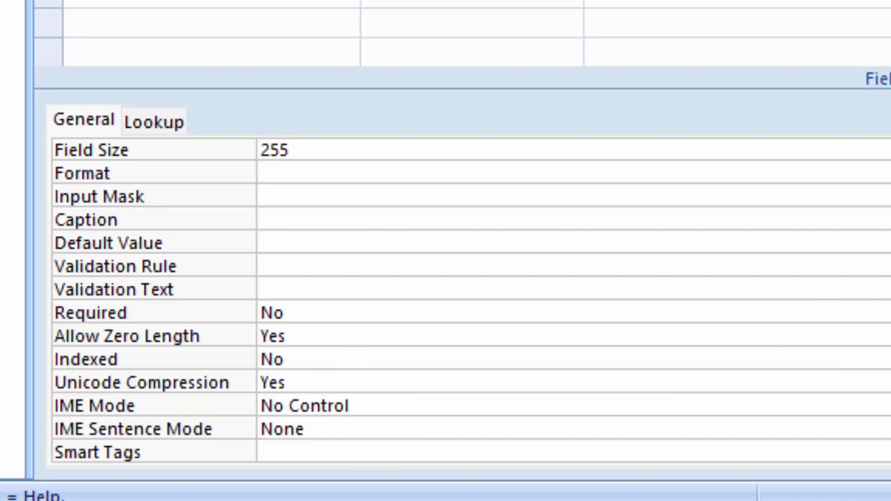
key(alt+Down)
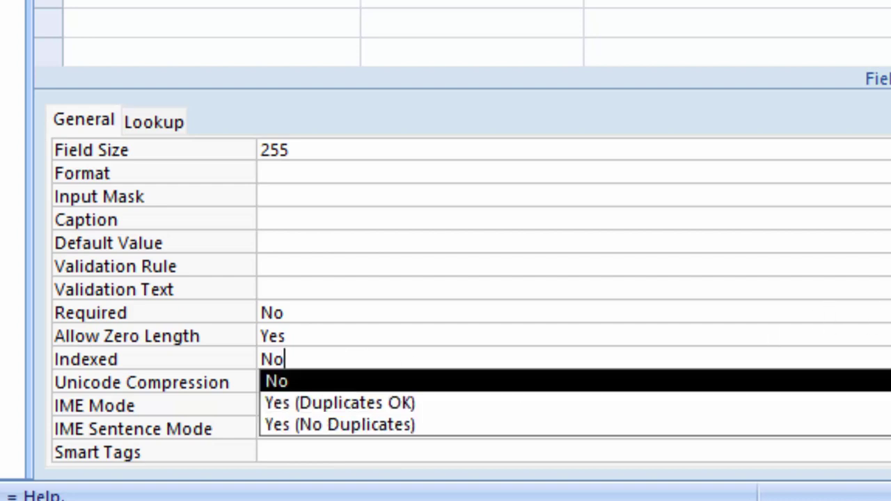
key(Down)
key(Down)
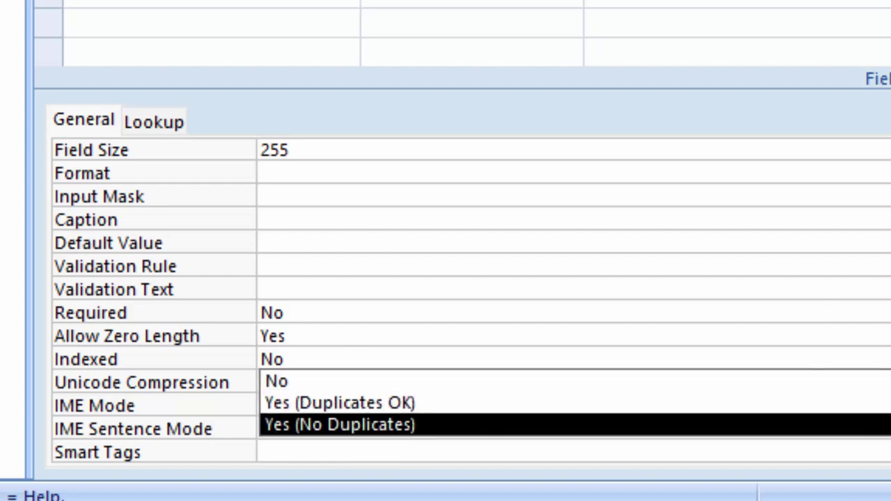
key(Return)
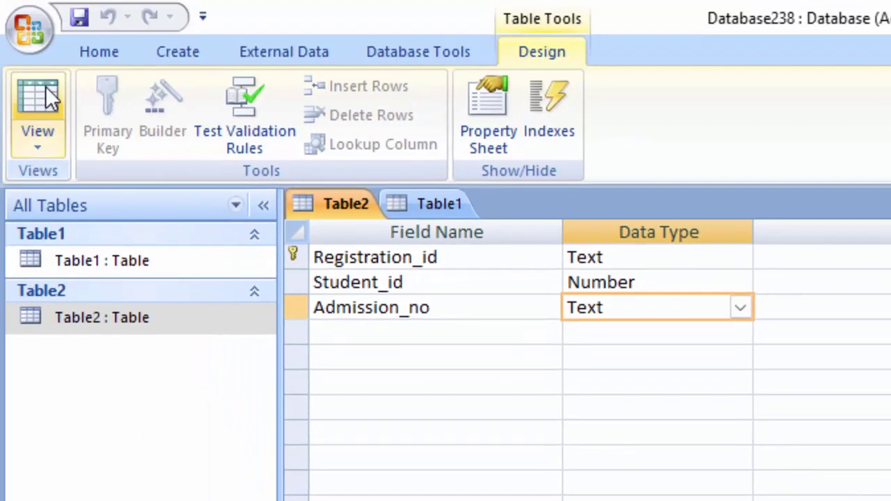
click(48, 98)
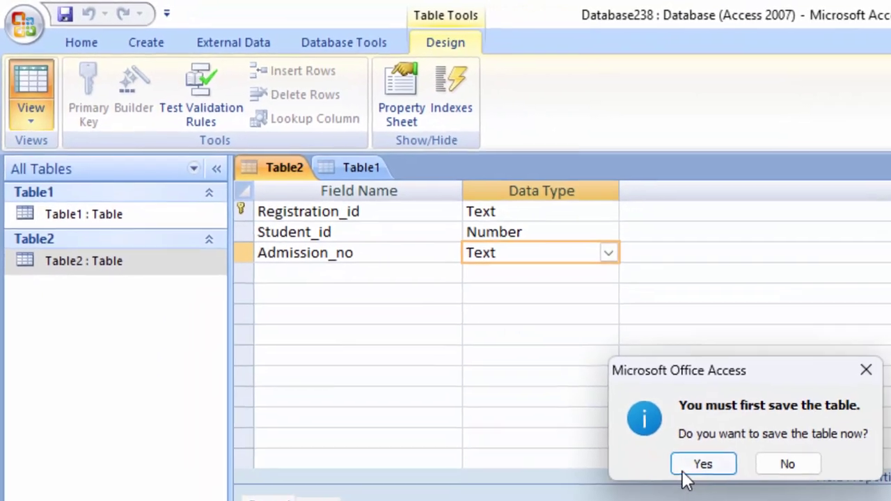
click(689, 473)
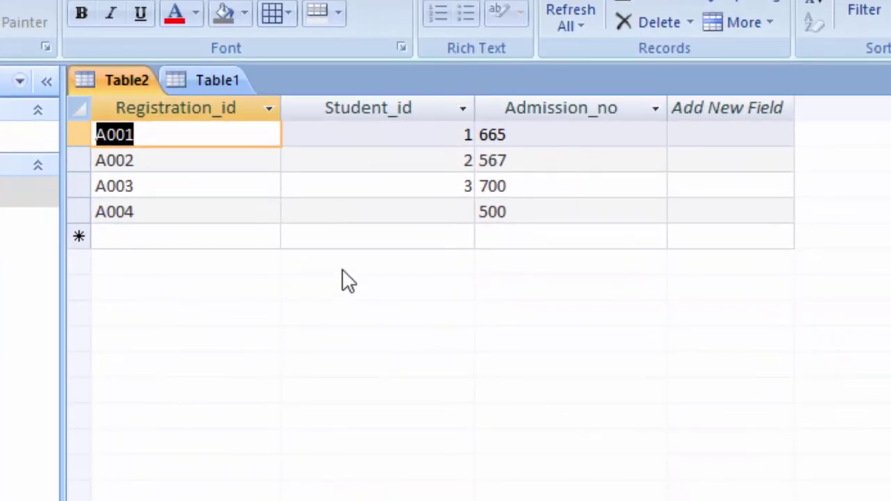
- Enter 4 as the Student_id of record A004 in Table2
click(467, 251)
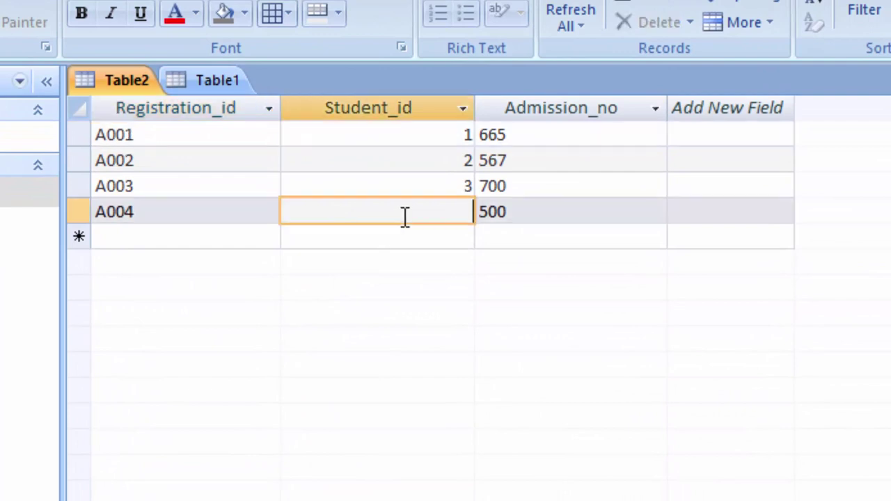
text(4)
key(Tab)
key(Tab)
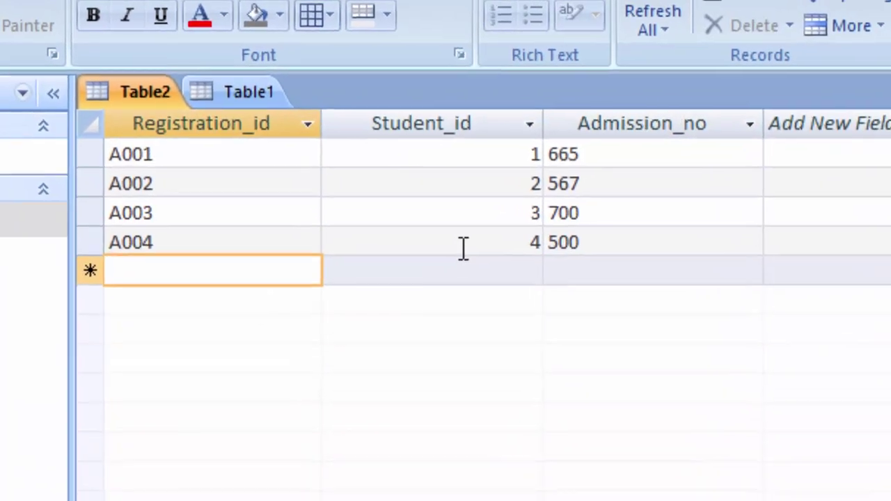
- Add a record to Table2 with Registration_id A005, Student_id 5 and Admission_no 800
text(A00)
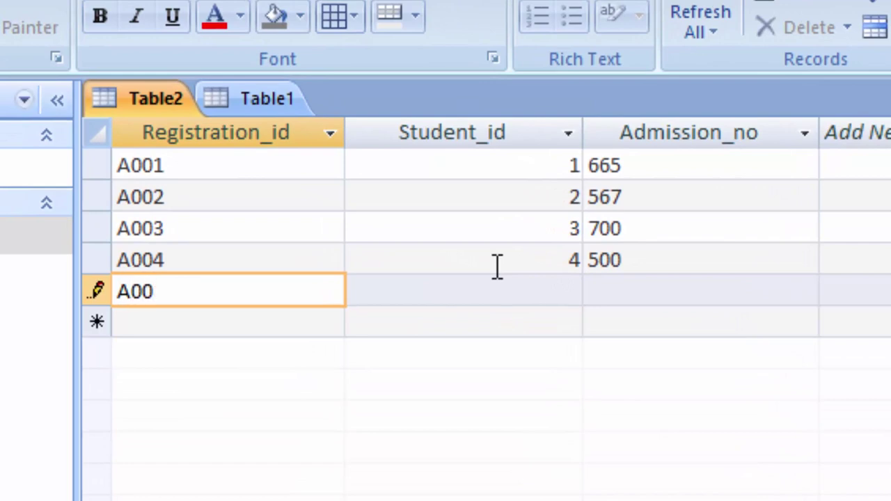
text(5)
key(Tab)
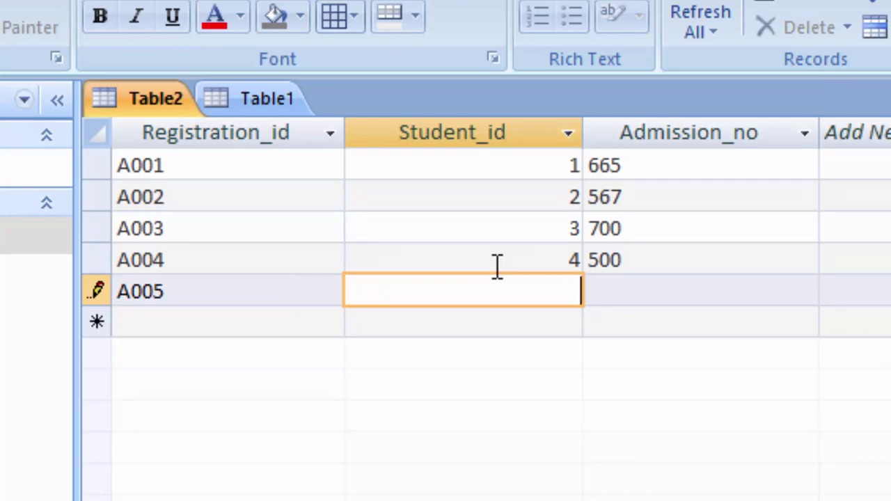
key(Tab)
text(800)
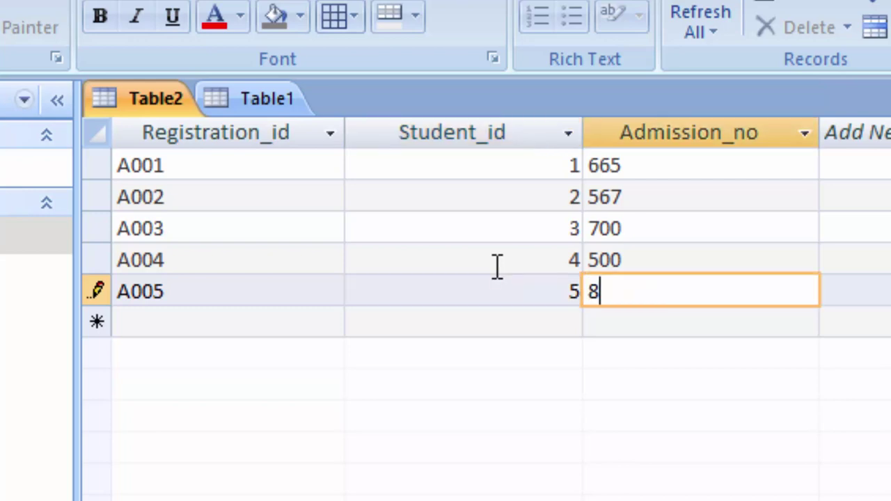
key(Tab)
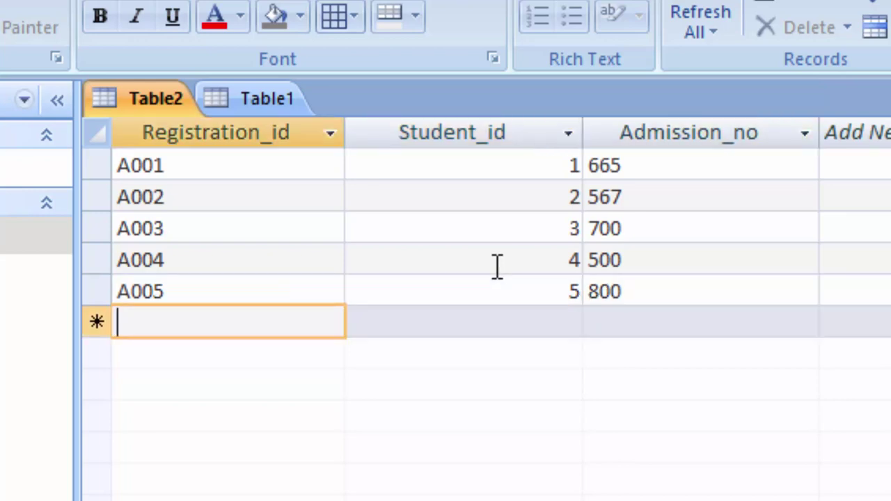
- Try to add a record to Table2 with Registration_id A006, Student_id 5 and Admission_no 700 to test the duplicate restriction
text(A)
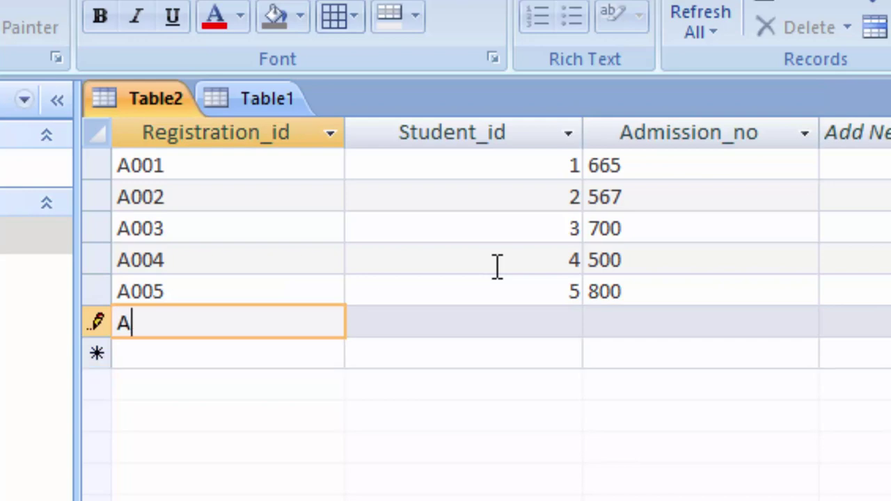
text(006)
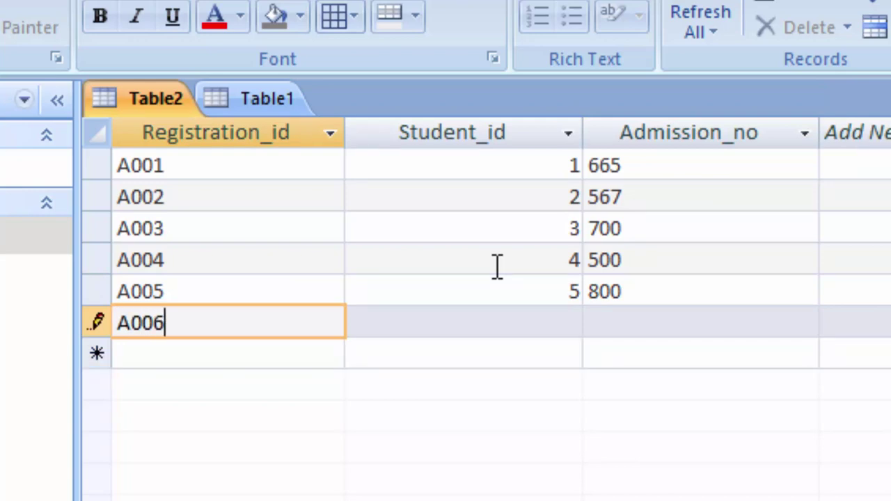
key(Tab)
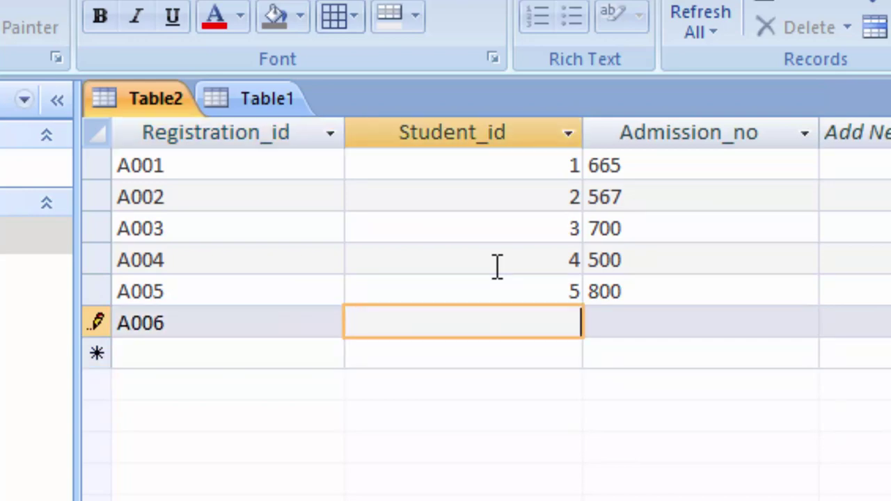
text(5)
key(Tab)
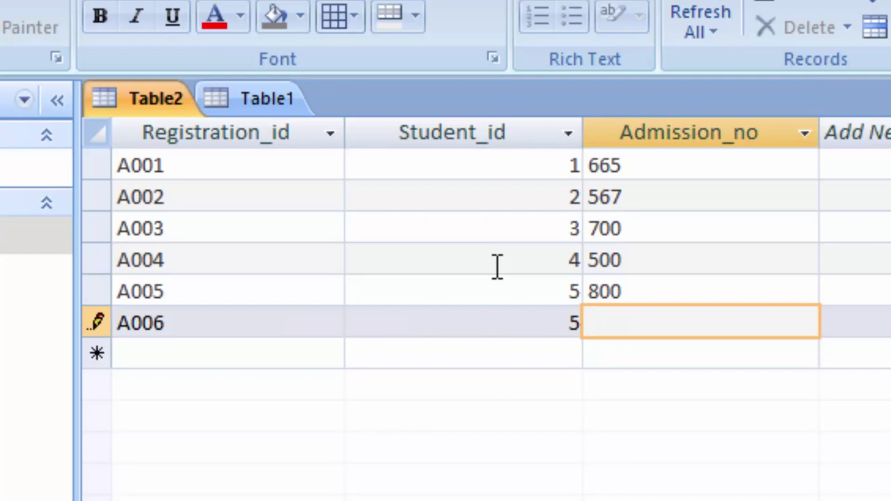
text(700)
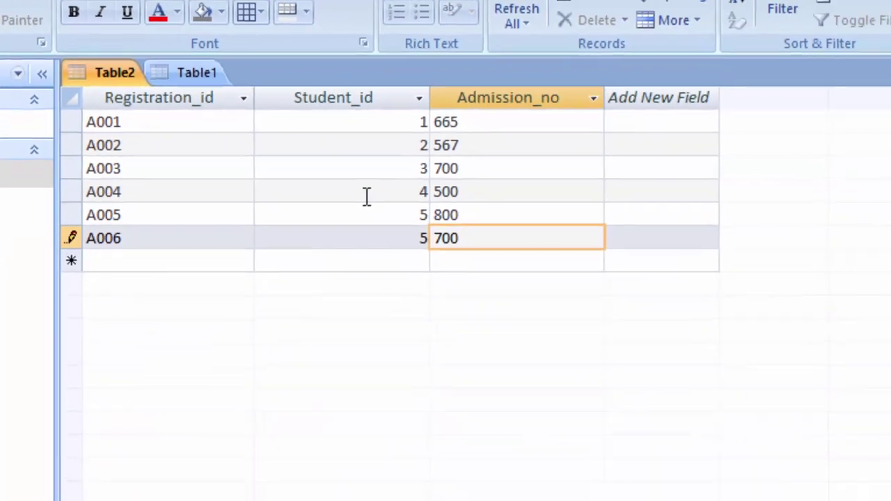
key(Tab)
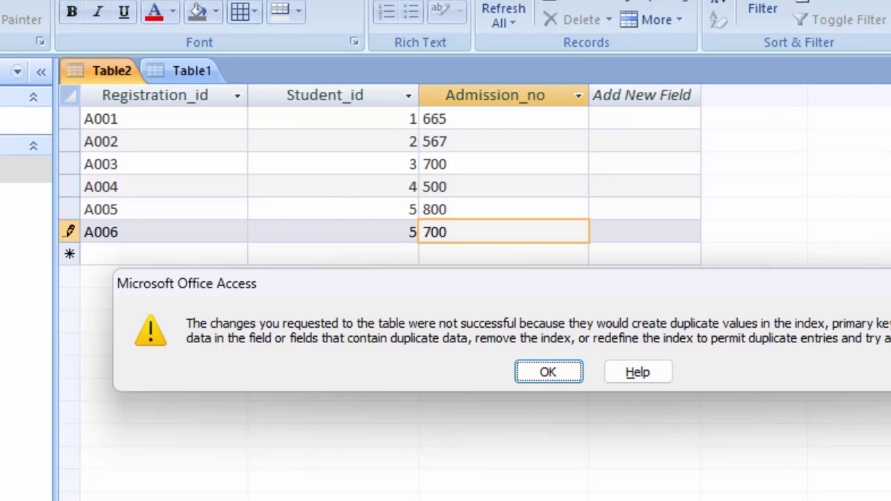
key(Return)
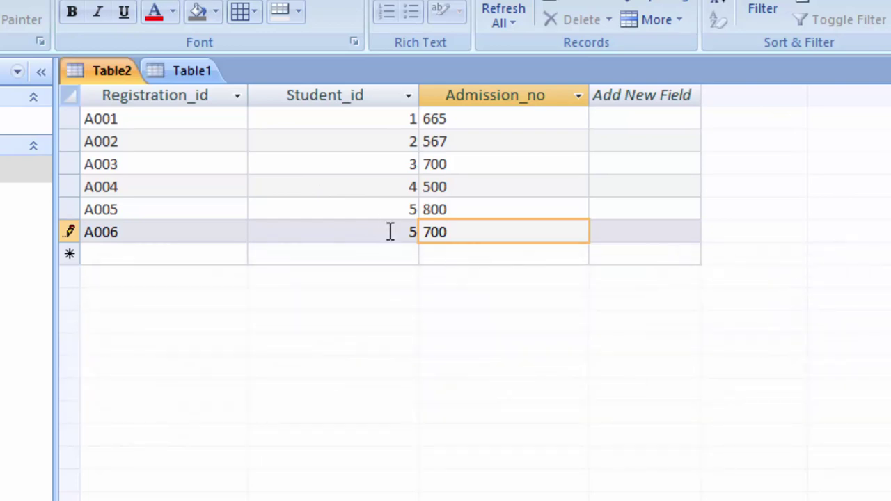
- Set record A006's Student_id to 6 in Table2 and try to save it with Admission_no 700 to test the duplicate restriction
key(shift+Tab)
key(BackSpace)
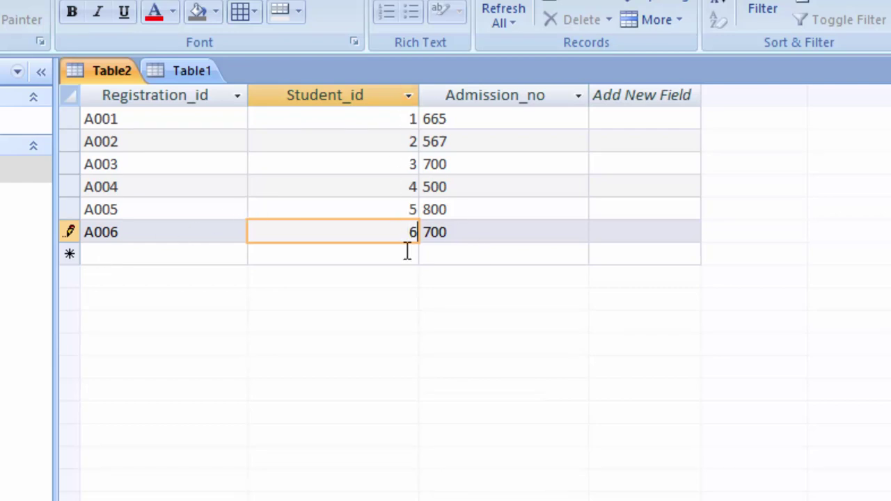
drag(397, 232, 441, 238)
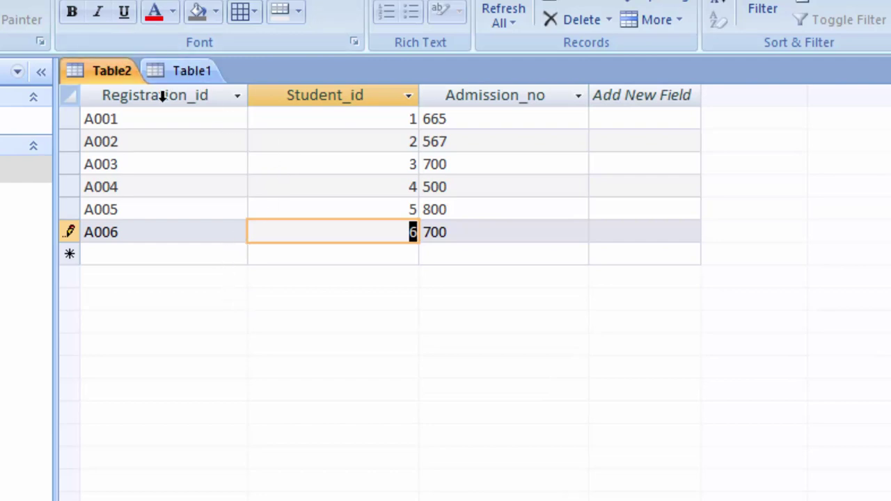
right_click(100, 65)
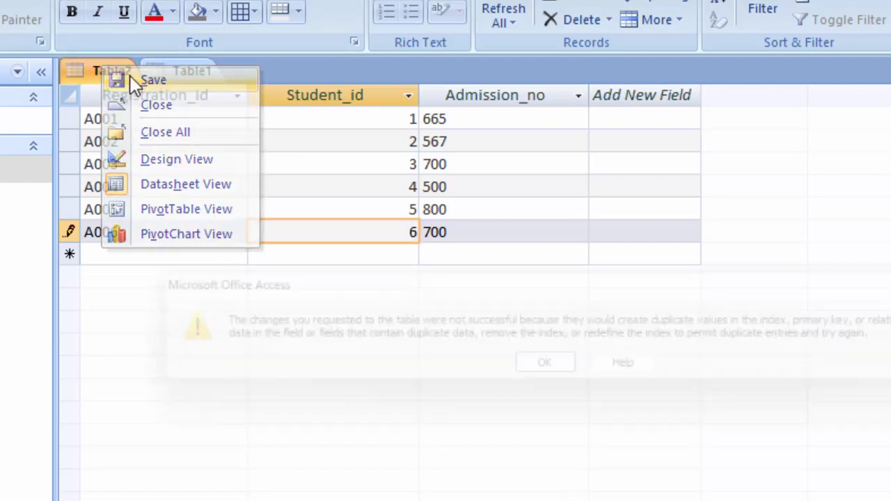
click(132, 80)
click(555, 370)
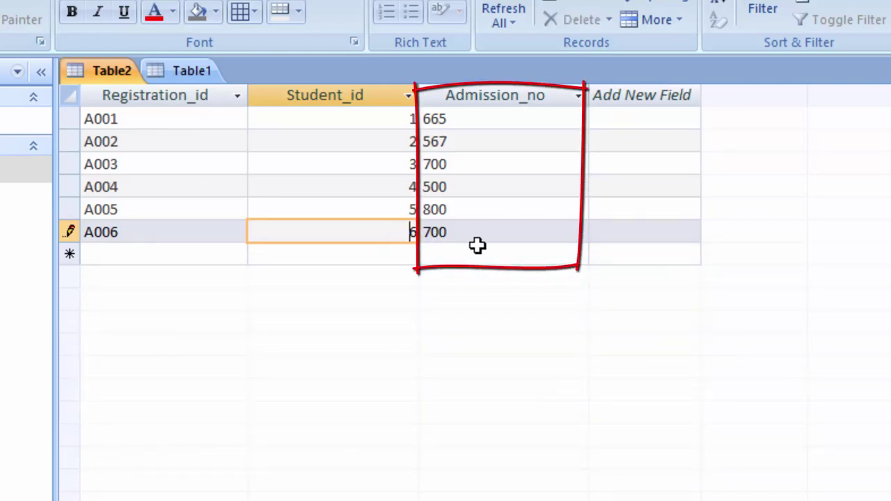
click(494, 220)
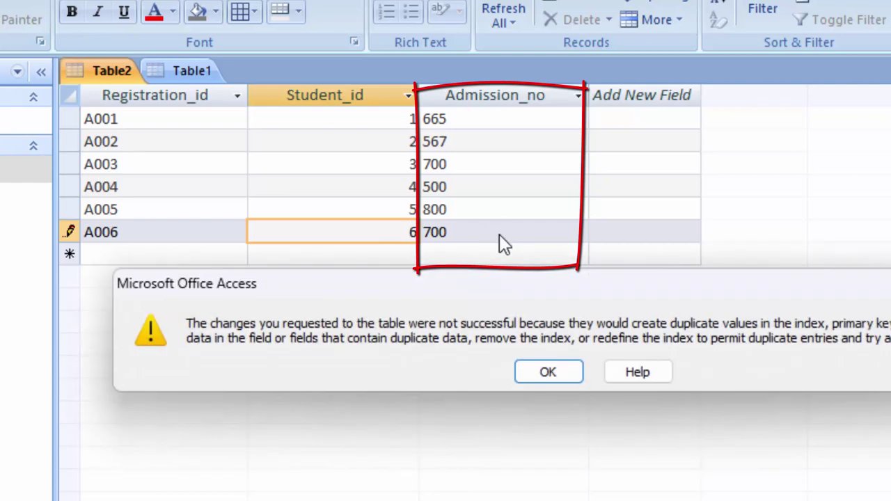
click(547, 371)
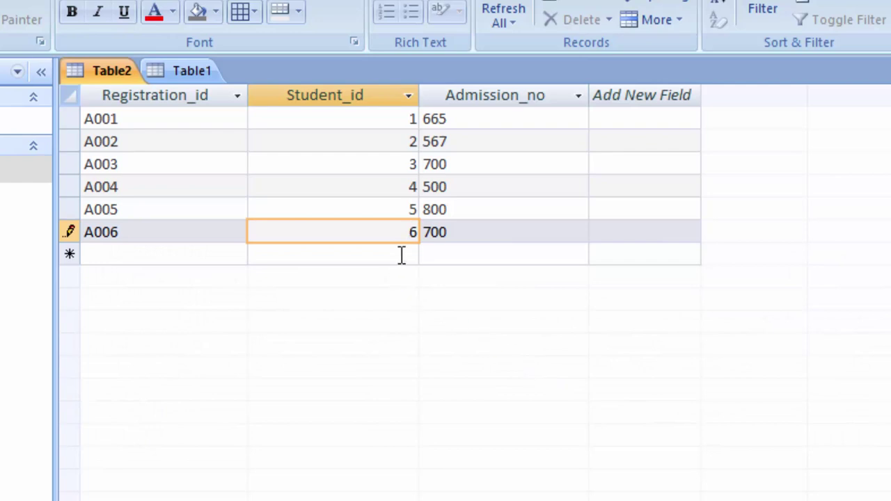
- Set the Admission_no of record A006 in Table2 to 900
click(460, 231)
drag(448, 232, 420, 234)
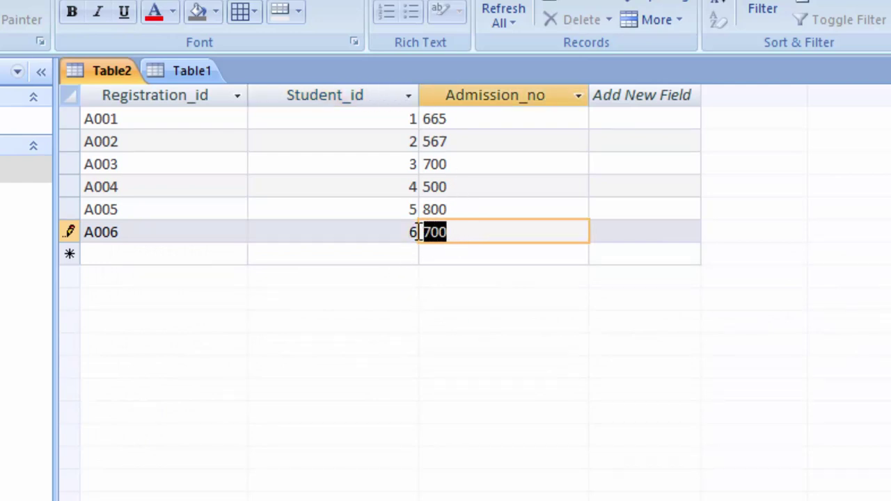
key(BackSpace)
text(900)
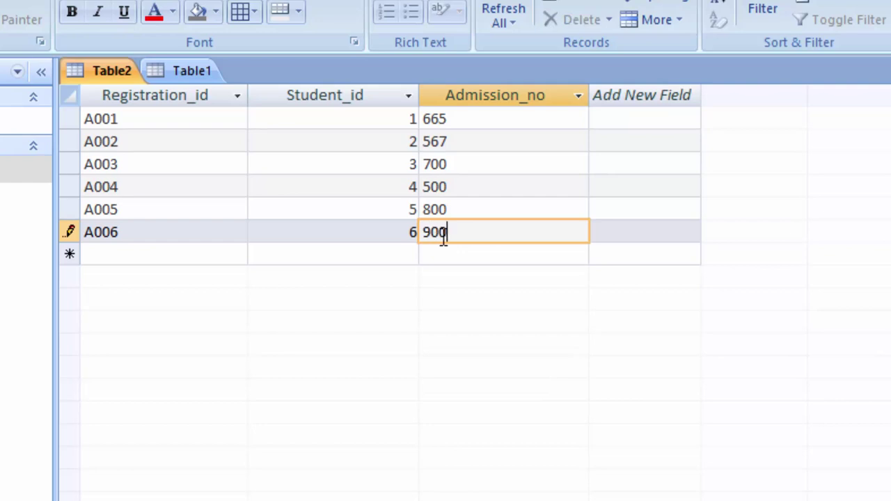
click(276, 235)
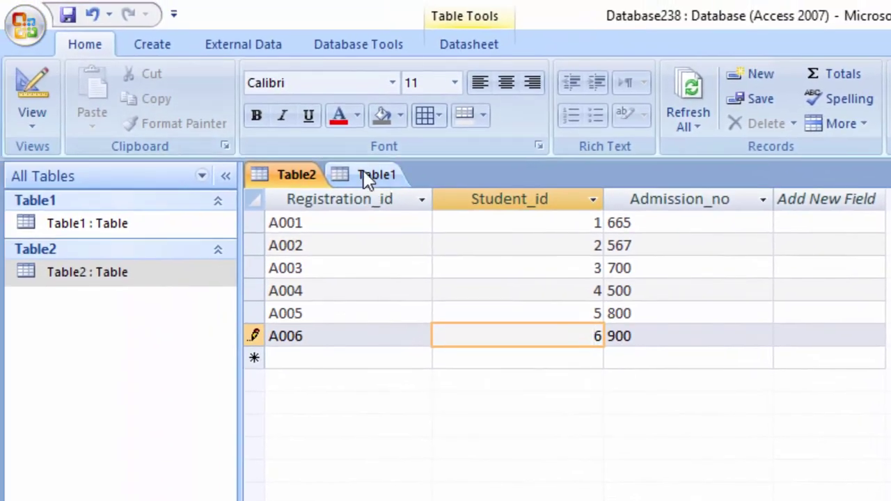
- Close the Table2 and Table1 datasheets
right_click(209, 86)
click(312, 174)
right_click(280, 167)
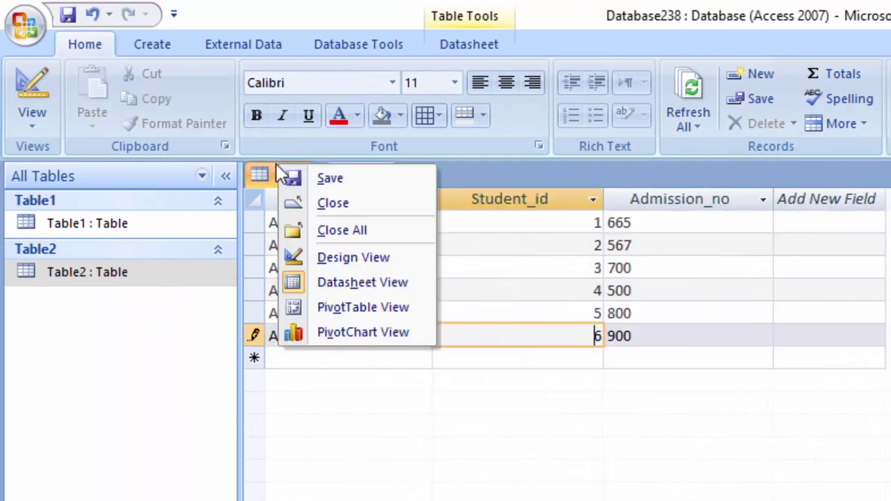
click(268, 170)
right_click(269, 172)
click(318, 206)
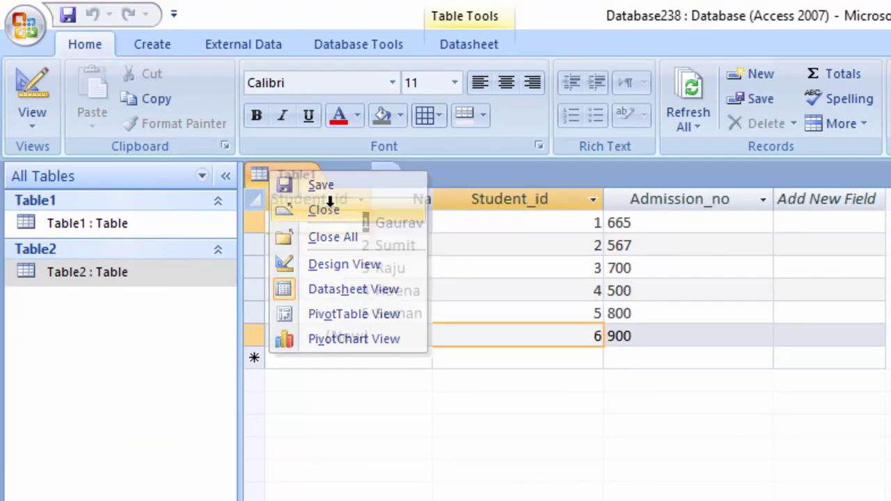
right_click(296, 172)
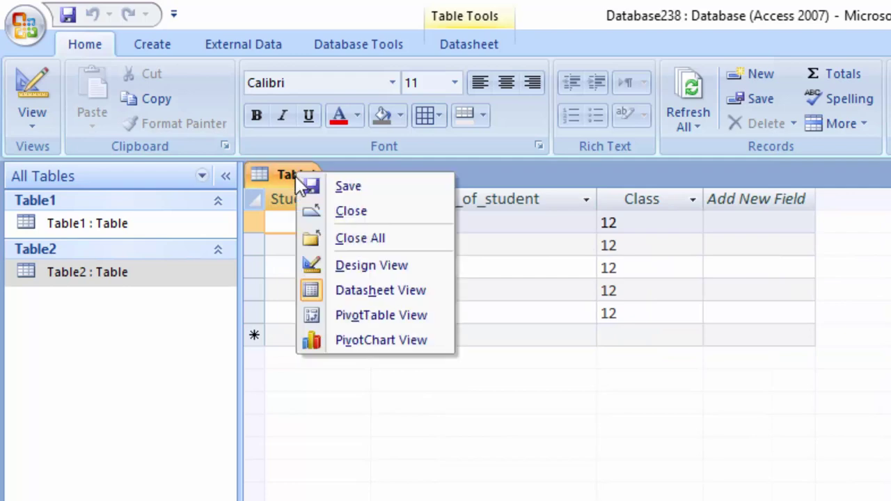
click(333, 210)
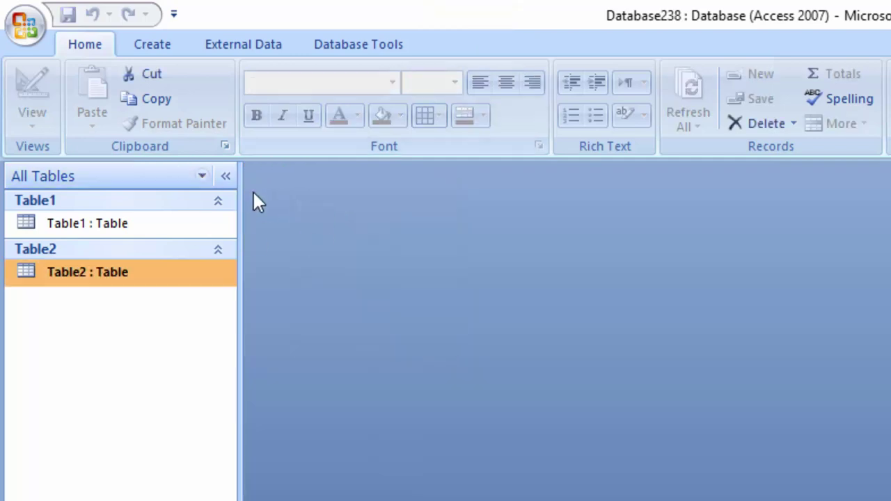
- Open the Relationships window and add Table1 and Table2 to its layout
click(377, 49)
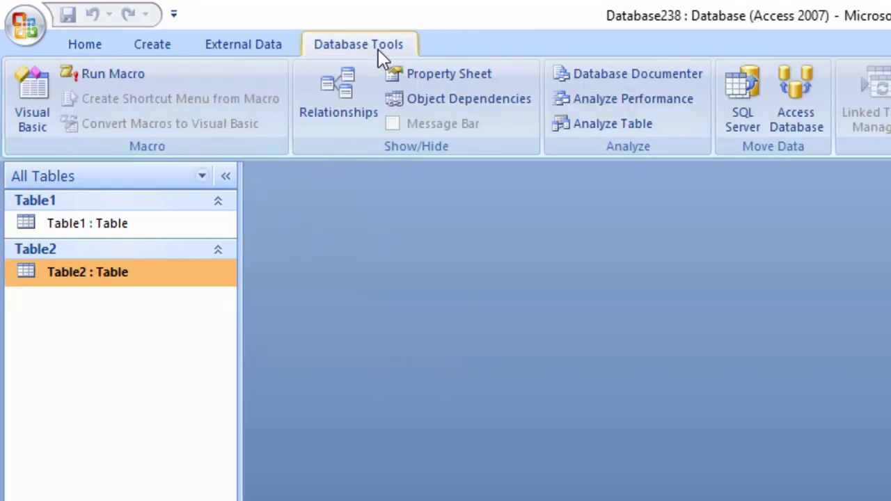
click(341, 91)
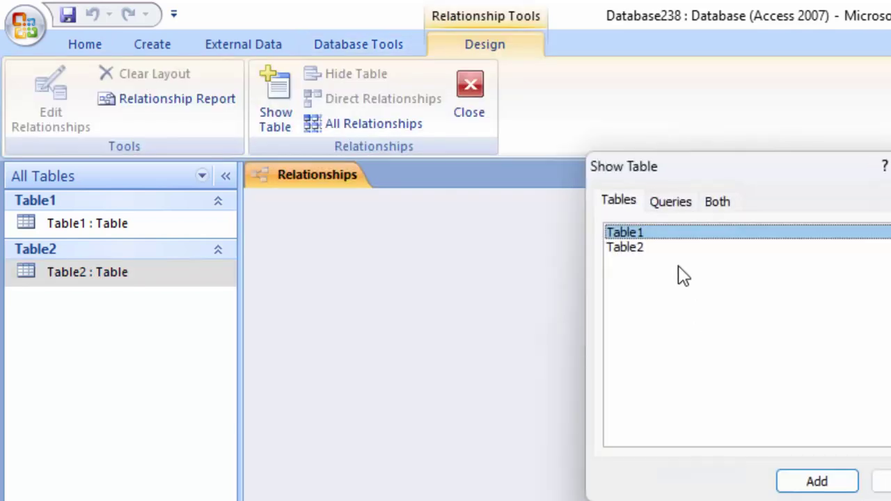
click(821, 484)
click(639, 251)
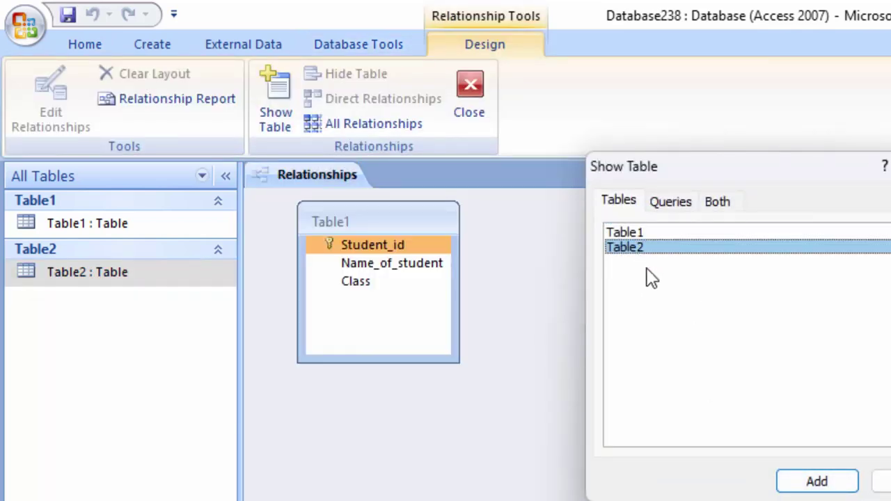
click(821, 480)
click(881, 482)
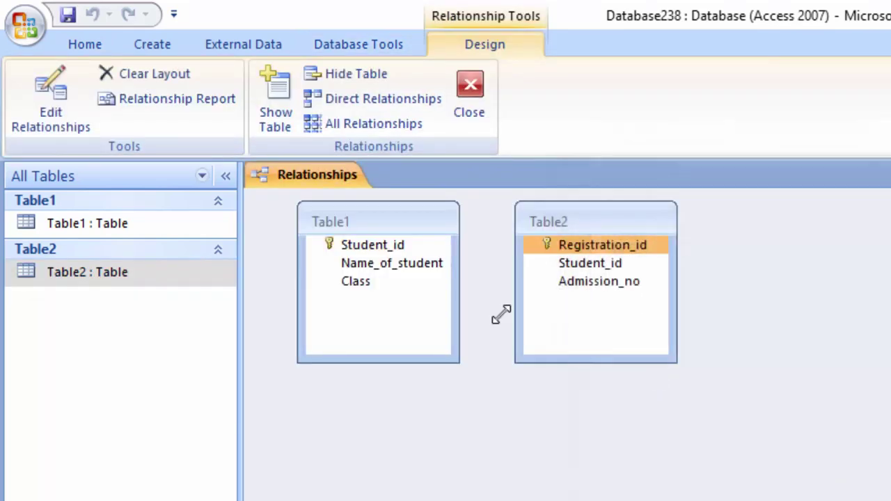
- Try to relate Table1's Student_id to Table2's Student_id with referential integrity, cascade update and cascade delete enabled
drag(381, 246, 607, 270)
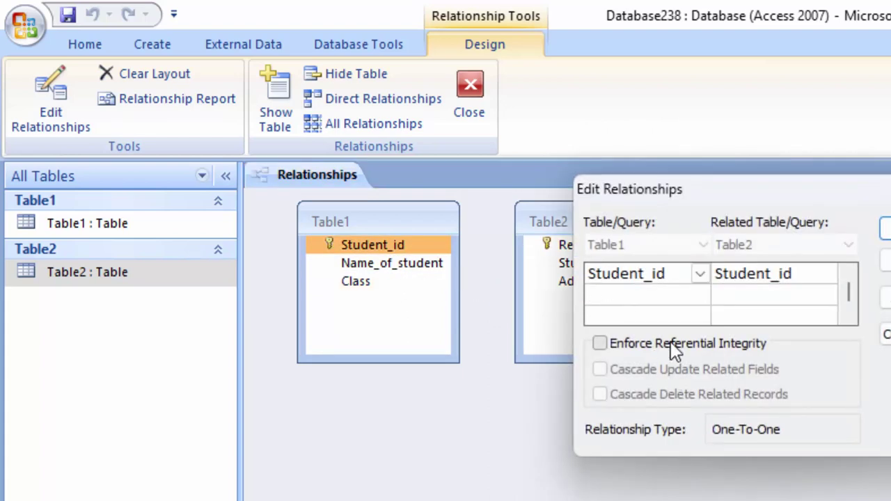
click(620, 344)
click(671, 371)
click(686, 398)
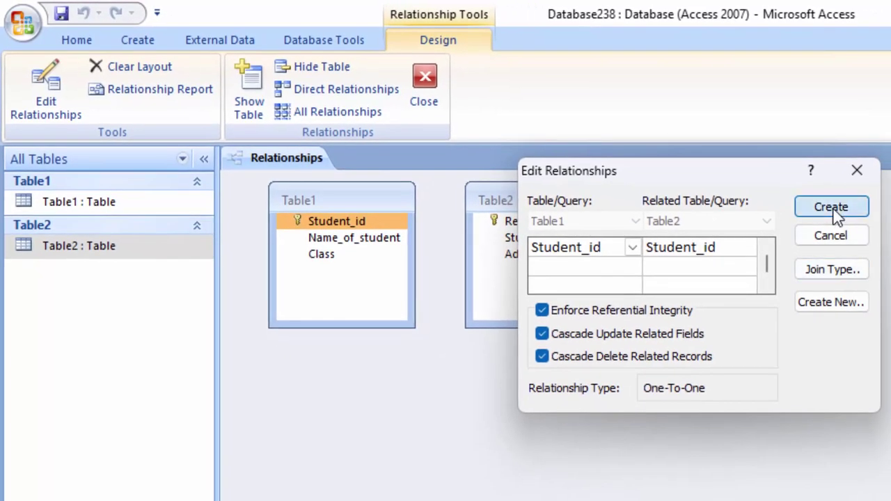
click(831, 207)
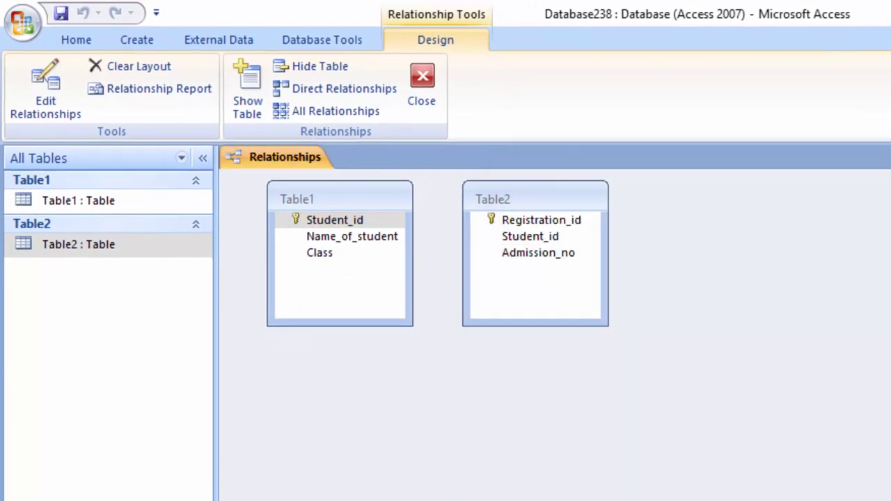
- Retry the Student_id relationship from Table1 to Table2 with referential integrity and both cascade options, then leave the relationship dialog
click(341, 221)
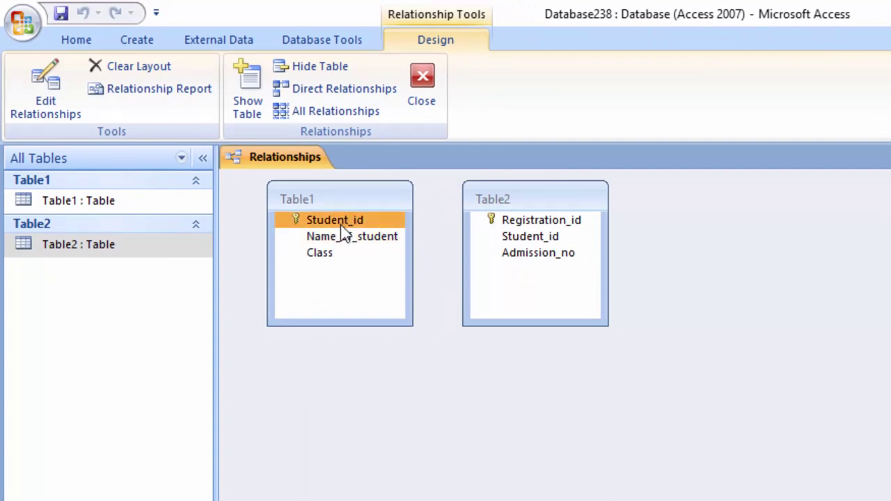
drag(341, 224, 538, 237)
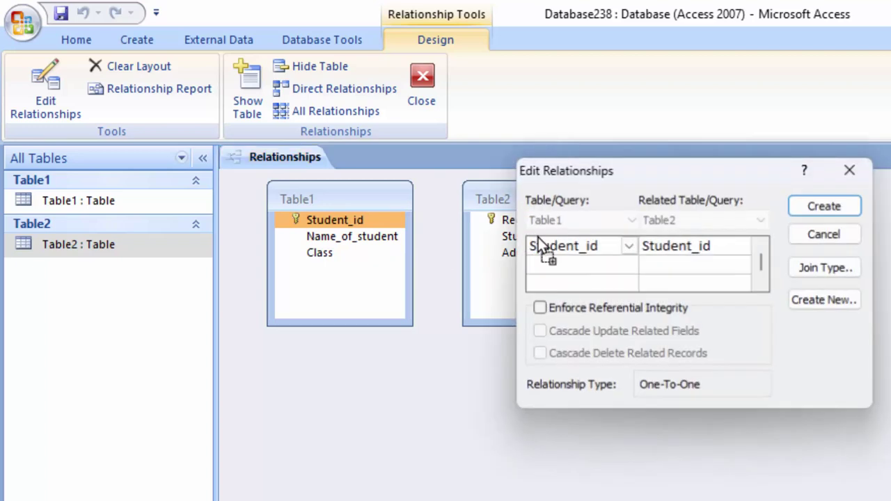
click(602, 310)
click(604, 332)
click(621, 356)
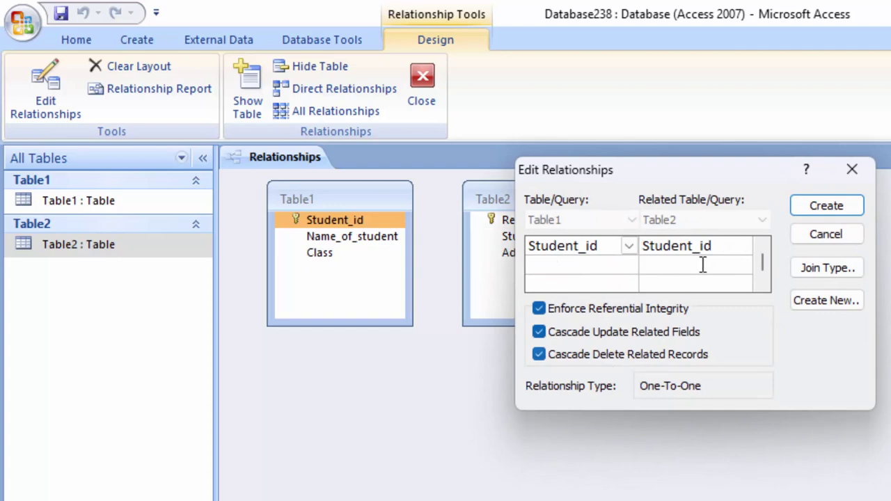
click(826, 206)
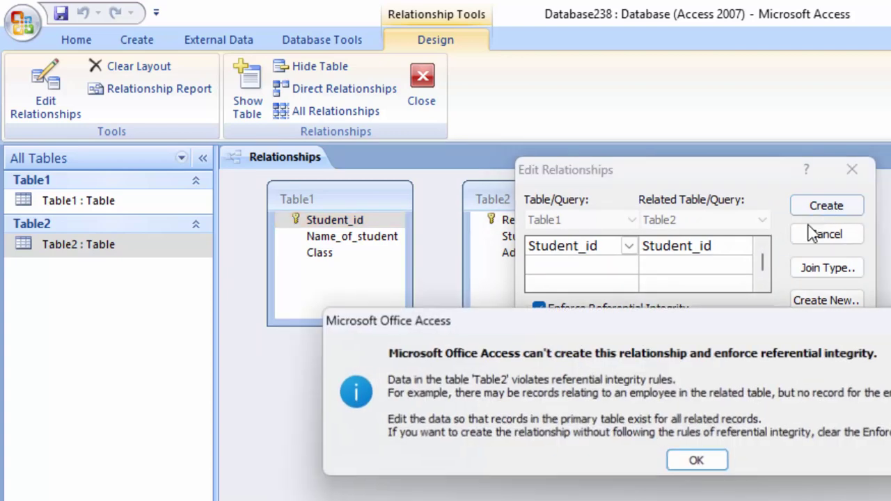
click(696, 462)
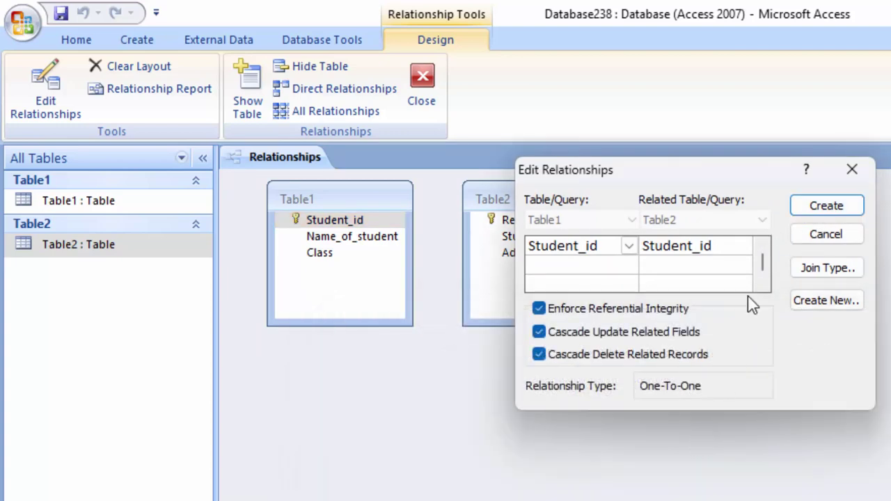
click(851, 169)
- Open Table2 and Table1 in datasheet view and compare their Student_id values
click(160, 251)
right_click(160, 258)
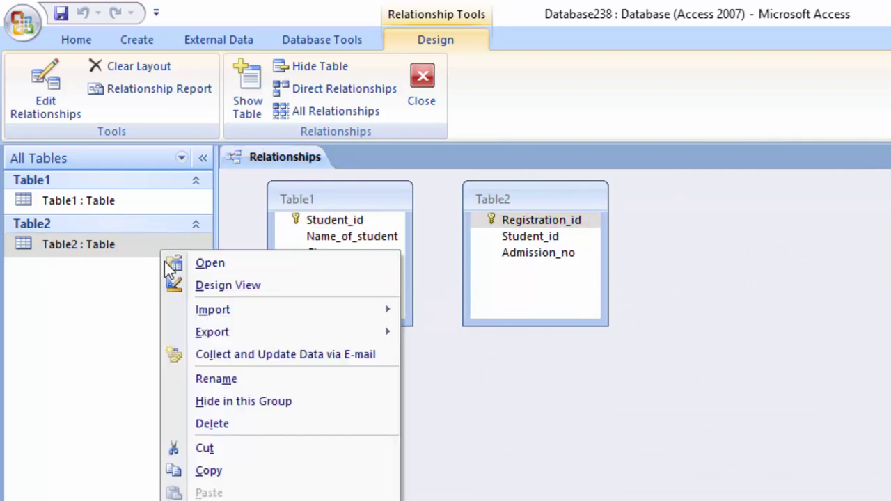
click(191, 294)
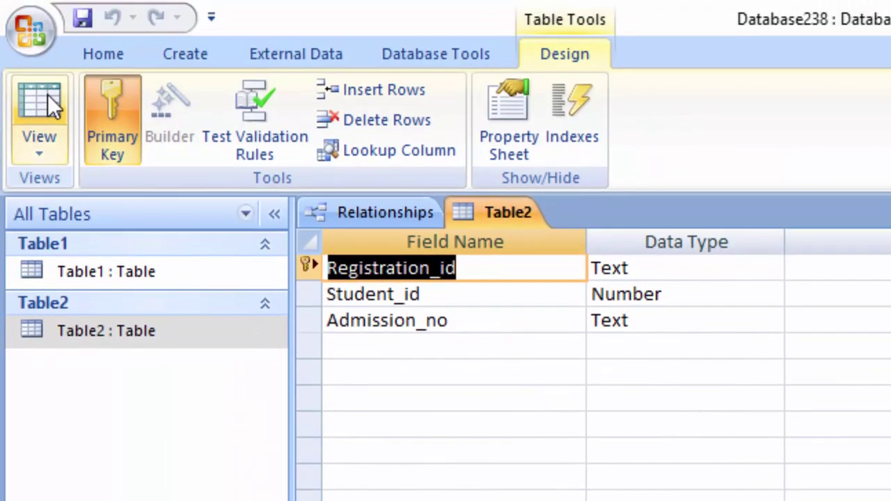
click(48, 98)
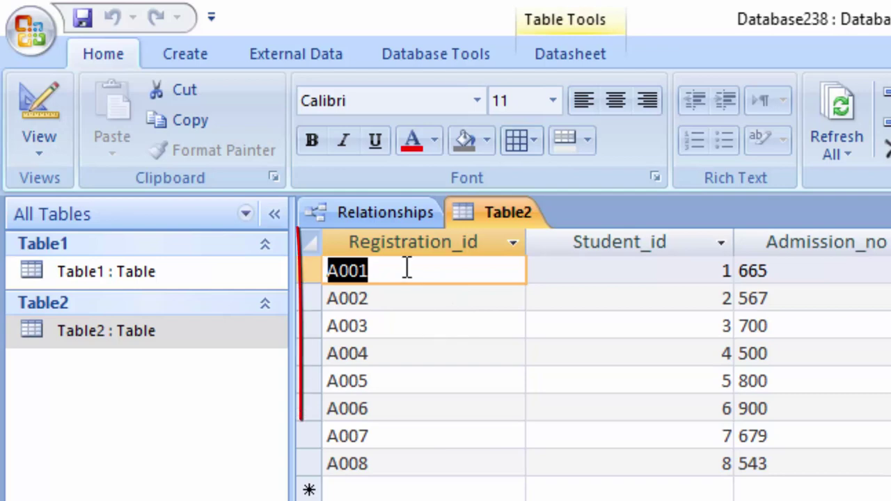
click(224, 281)
double_click(233, 278)
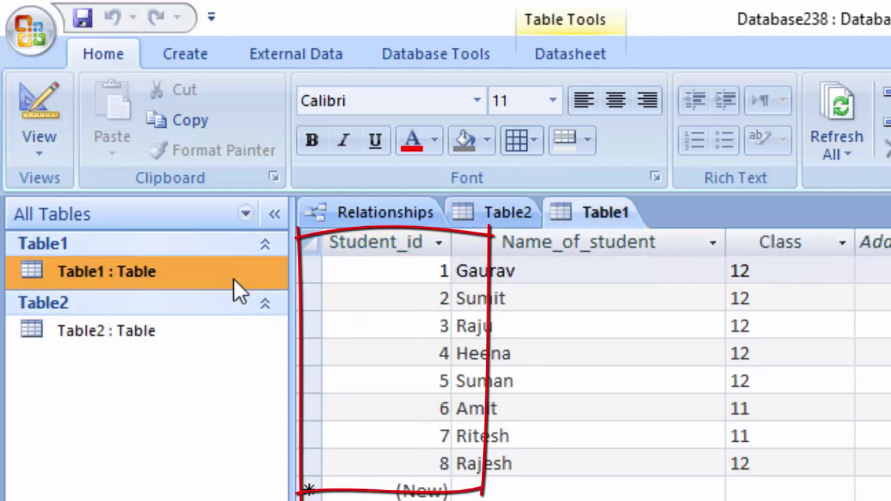
double_click(193, 333)
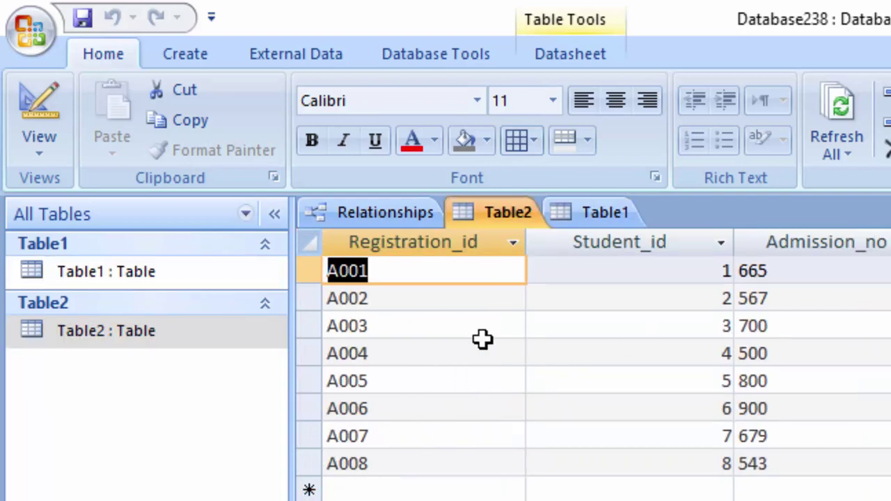
- Close the Relationships window and reopen it
right_click(375, 207)
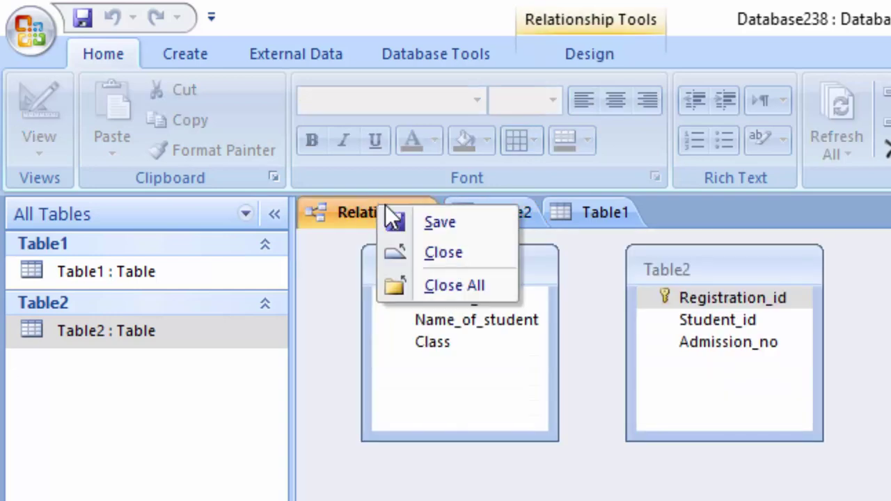
click(427, 252)
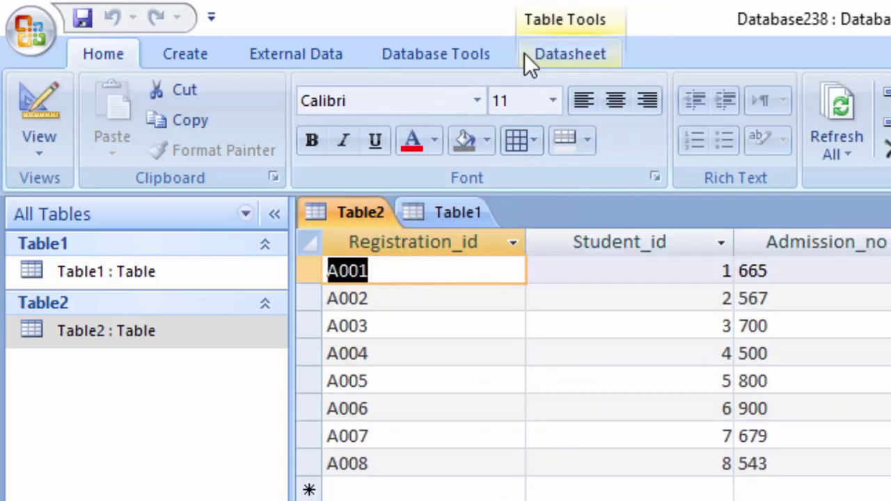
click(434, 53)
click(421, 98)
- Try to relate Table1's Student_id to Table2's Student_id with referential integrity and both cascade options while the tables are open, then leave the dialog
drag(464, 297, 704, 323)
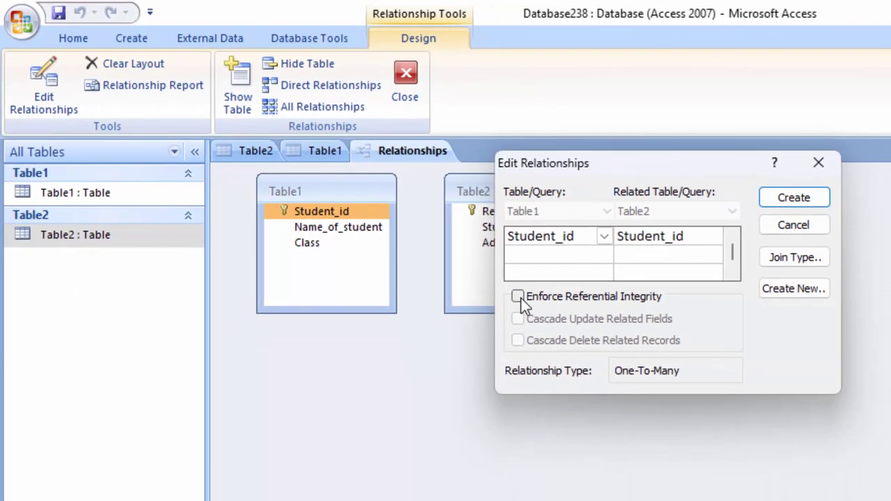
click(518, 297)
click(537, 322)
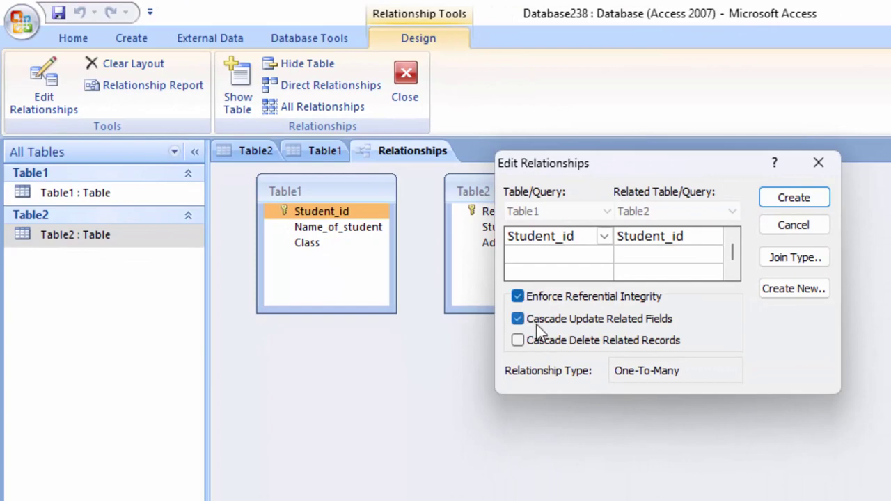
click(548, 341)
click(792, 199)
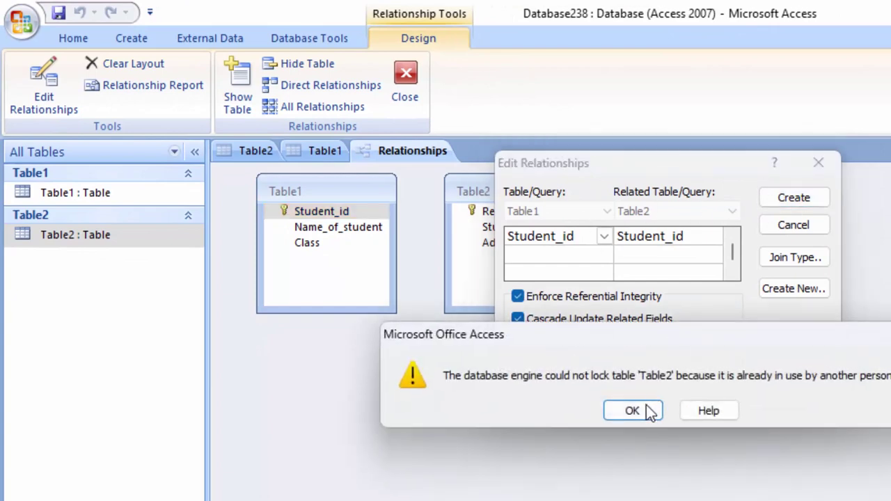
key(Return)
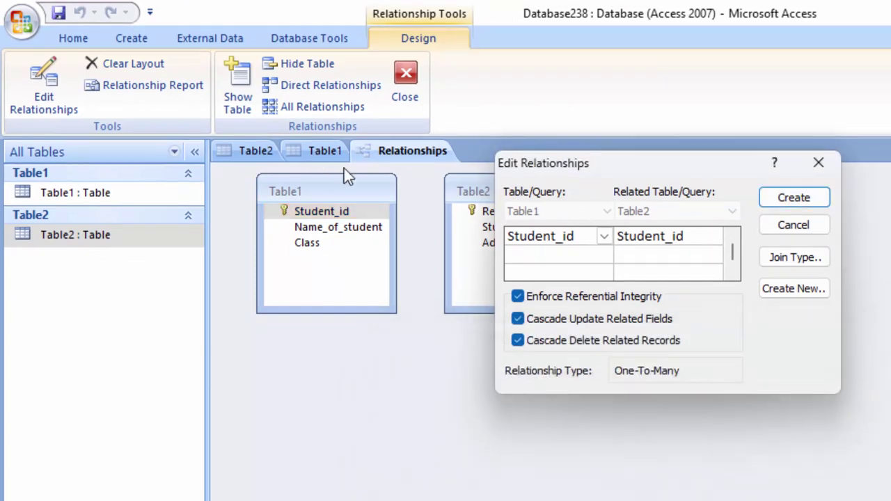
key(Escape)
- Close the Table1 and Table2 datasheets, keeping the Relationships window open
right_click(329, 151)
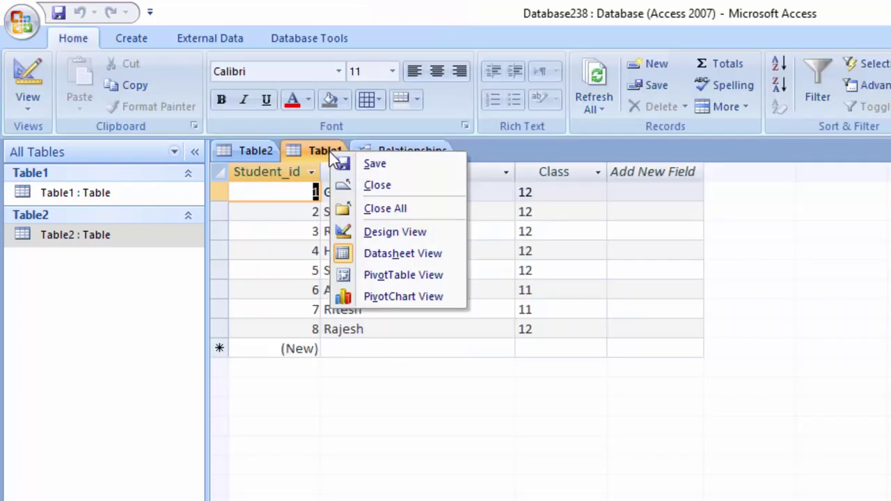
click(369, 183)
right_click(240, 151)
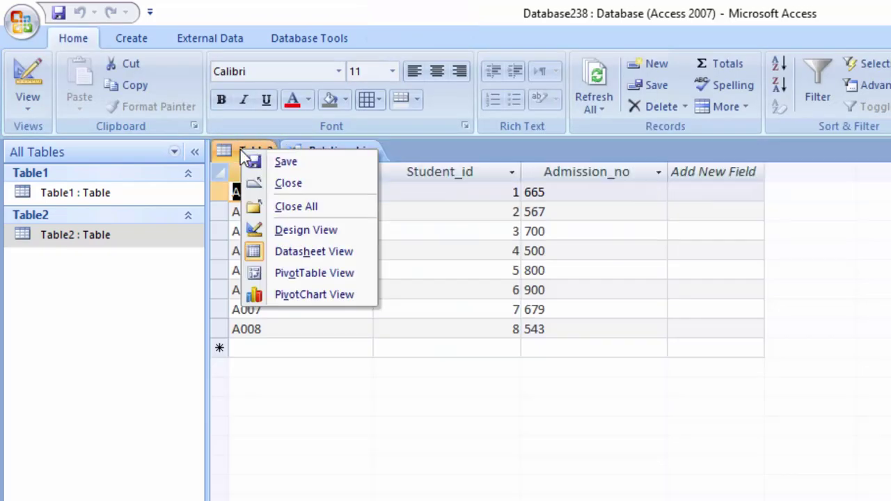
click(293, 182)
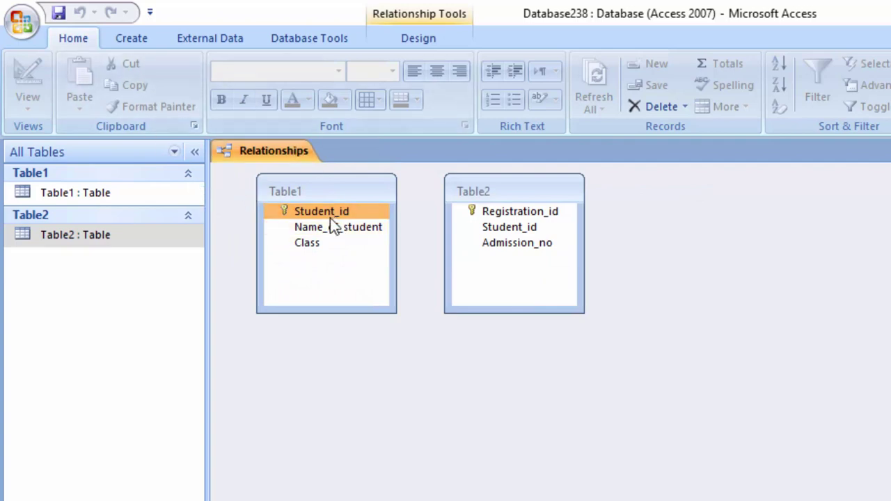
right_click(255, 151)
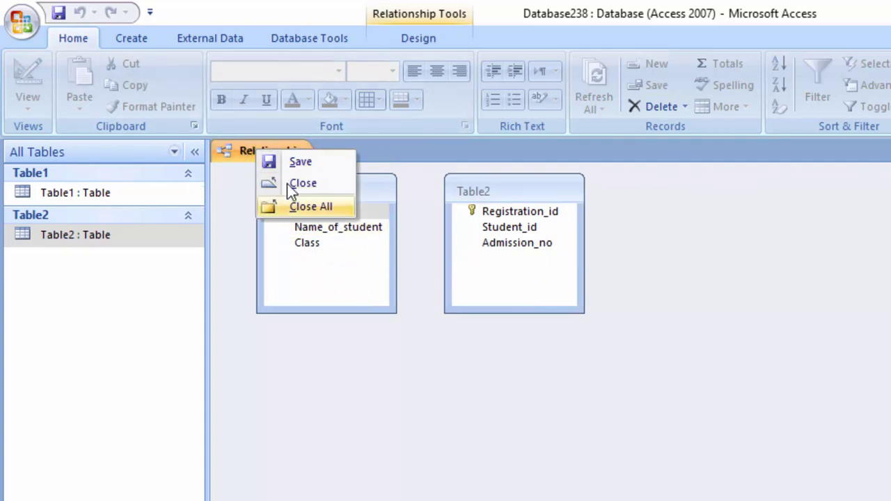
click(306, 357)
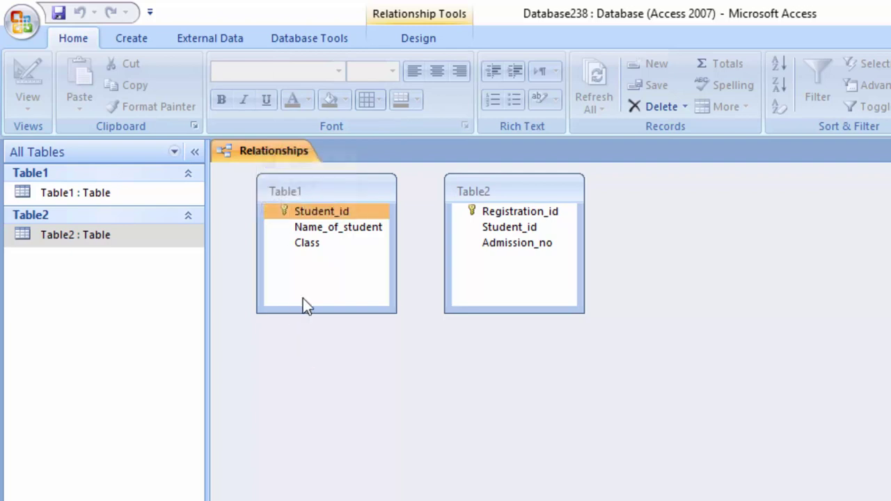
- Create a Student_id relationship from Table1 to Table2, enforcing referential integrity with cascade update and cascade delete
drag(360, 209, 494, 229)
click(528, 298)
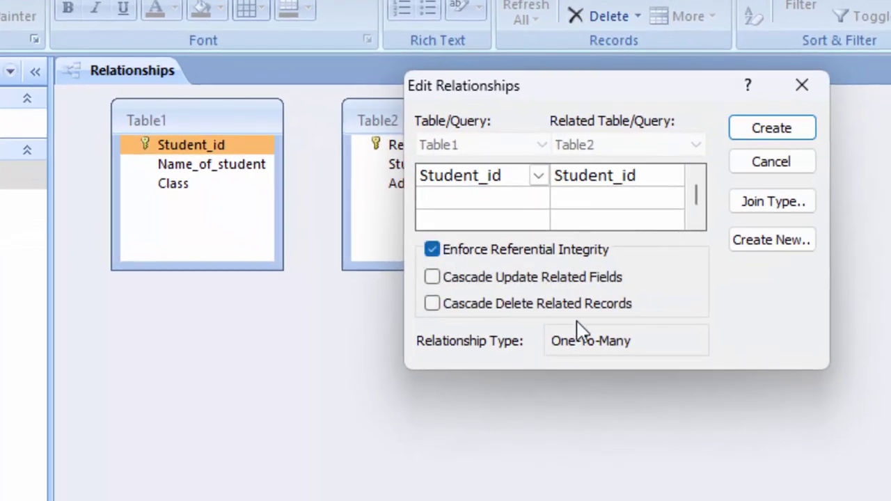
click(518, 278)
click(508, 304)
click(762, 133)
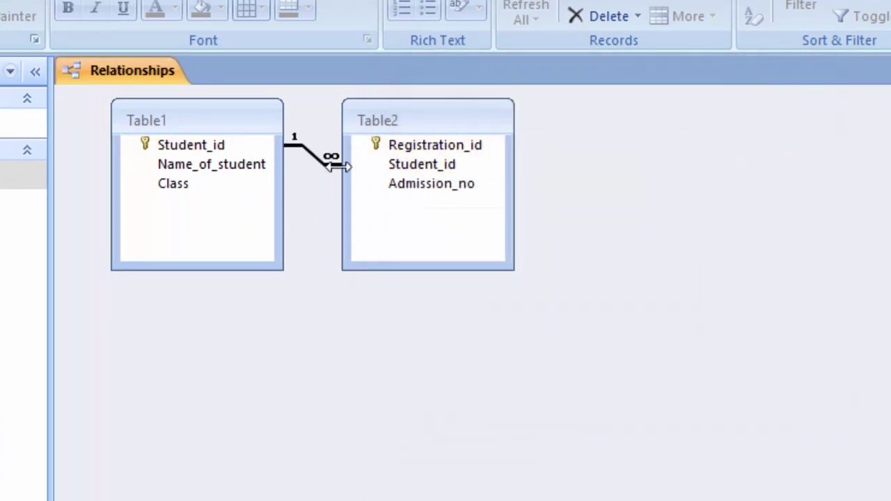
- Permanently delete the Student_id relationship between Table1 and Table2
right_click(321, 165)
right_click(321, 169)
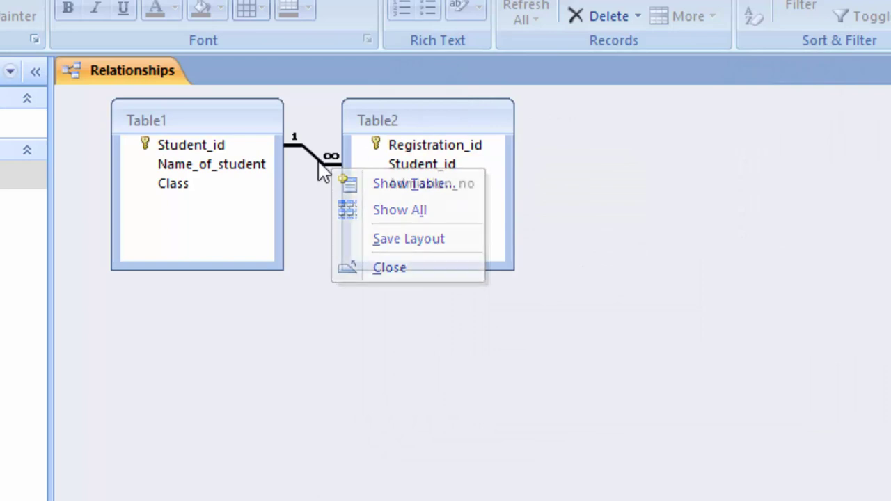
click(377, 203)
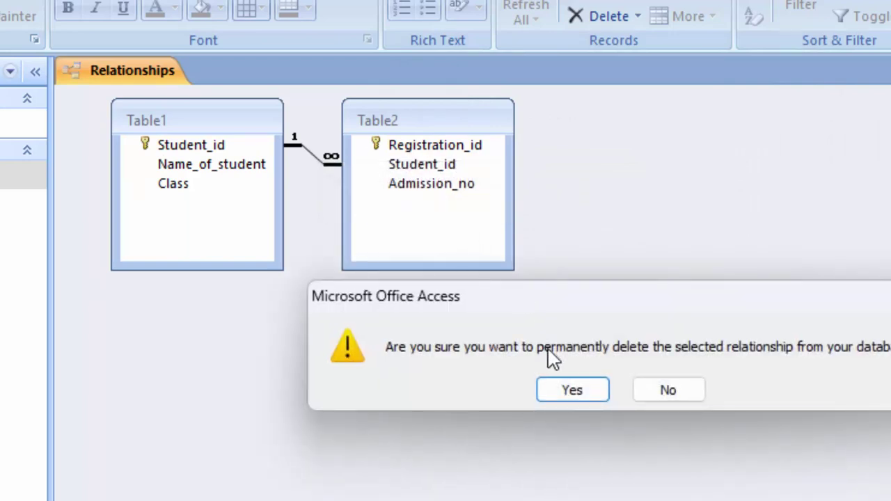
click(569, 391)
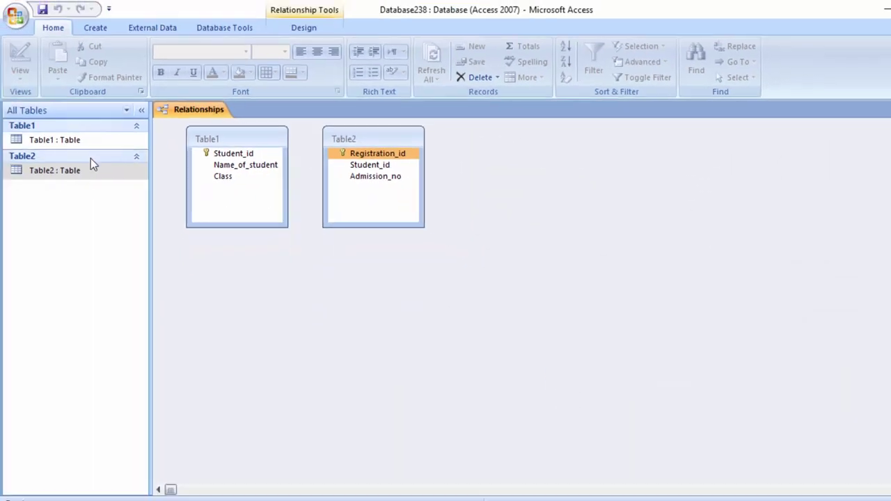
- In Table2's design, set the Indexed property of Student_id to Yes (No Duplicates), then save and close the table
right_click(83, 172)
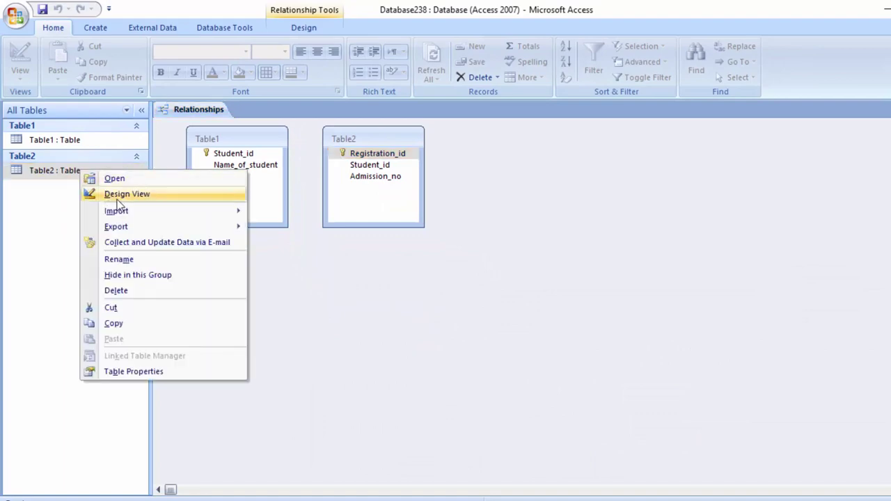
click(125, 194)
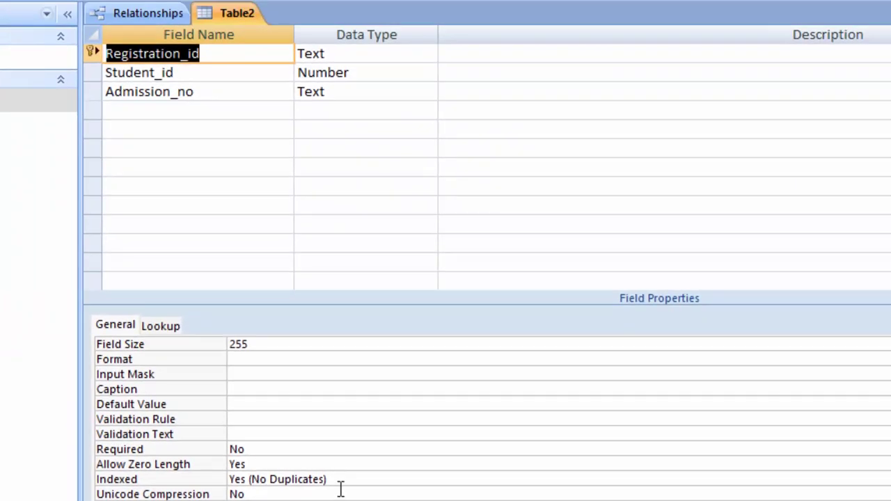
click(372, 78)
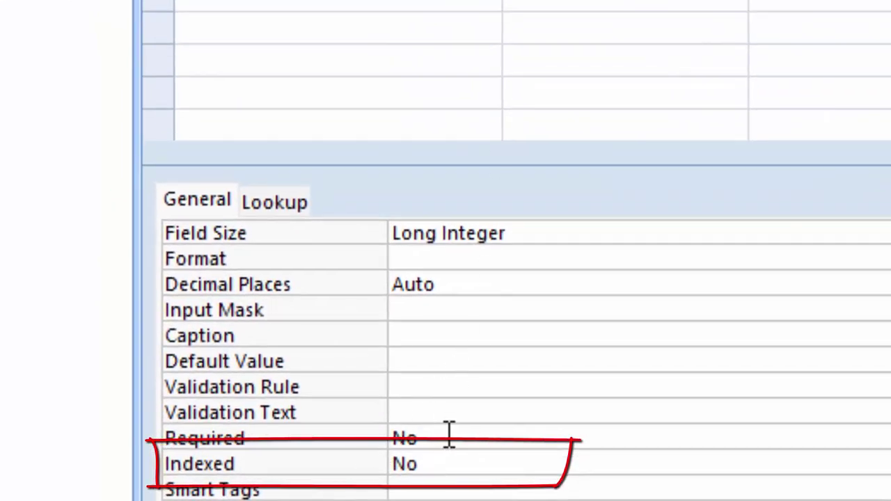
click(473, 471)
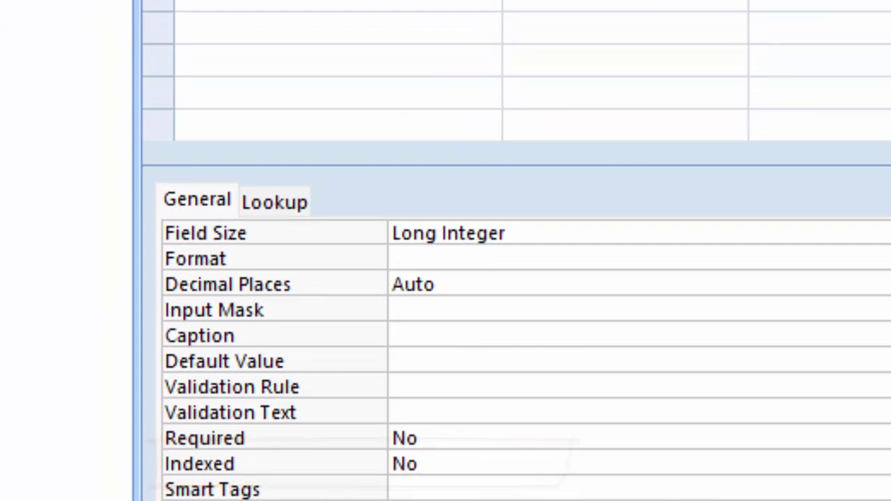
key(alt+Down)
key(Down)
key(Down)
key(Return)
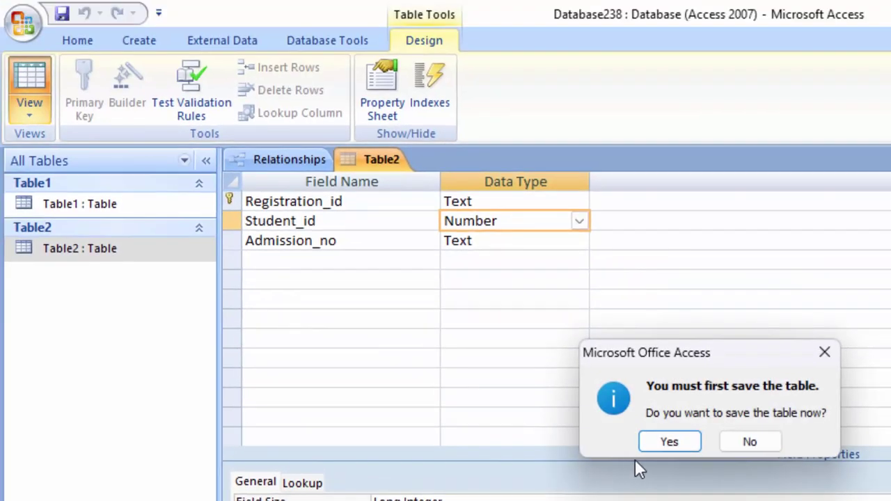
click(682, 419)
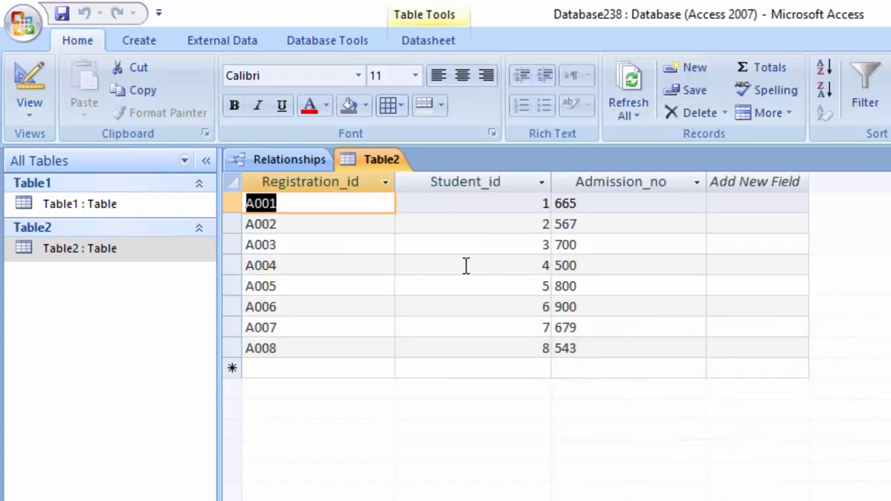
right_click(390, 166)
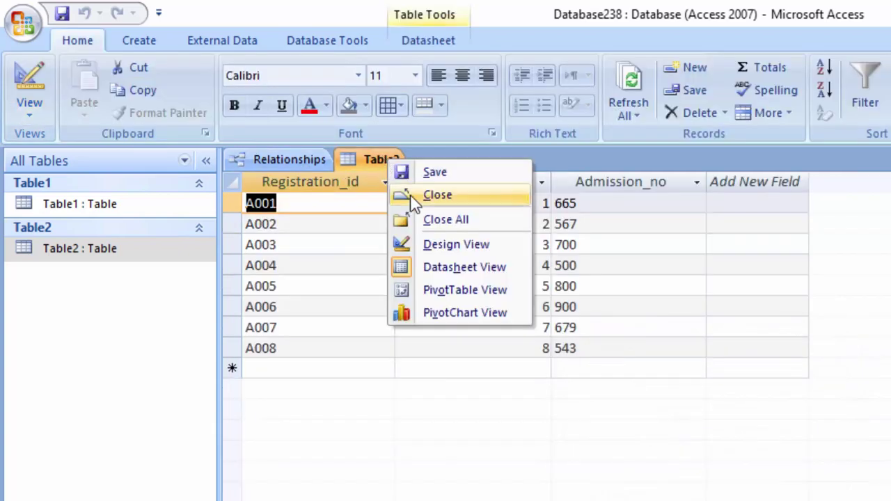
click(399, 194)
- Create a one-to-one relationship from Table1's Student_id to Table2's Student_id with referential integrity, cascade update and cascade delete
drag(347, 229, 554, 245)
click(572, 315)
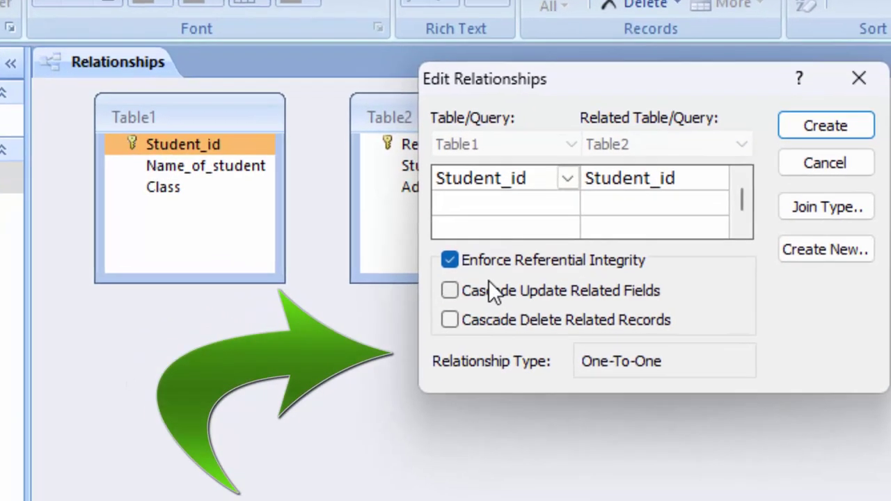
click(584, 338)
click(481, 308)
click(824, 103)
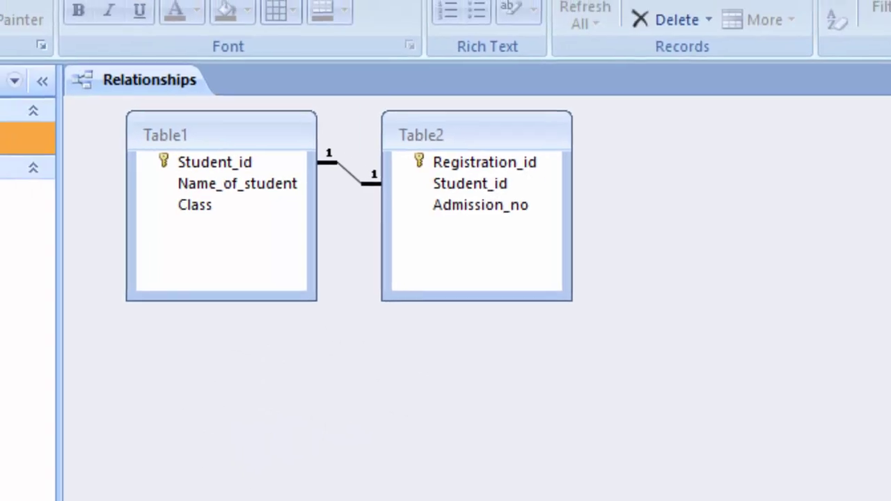
- Open Table1's datasheet and examine the linked Table2 record and the available Class choices for Student_id 1
double_click(30, 135)
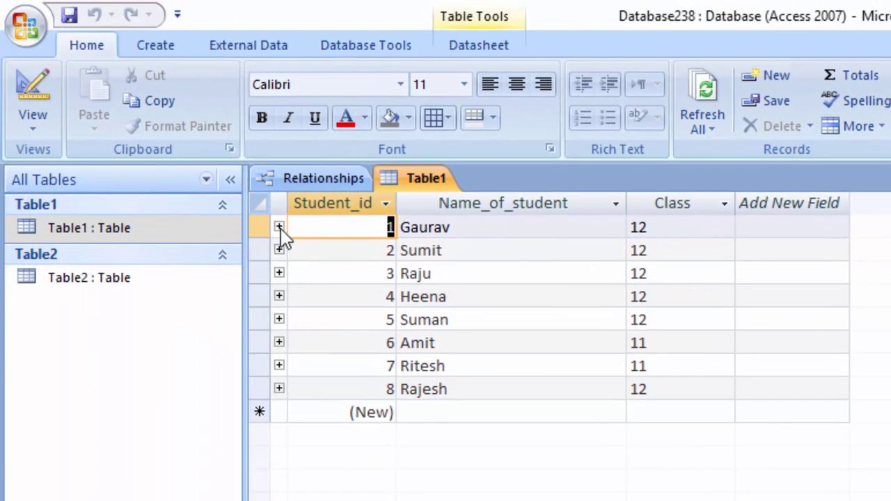
click(279, 227)
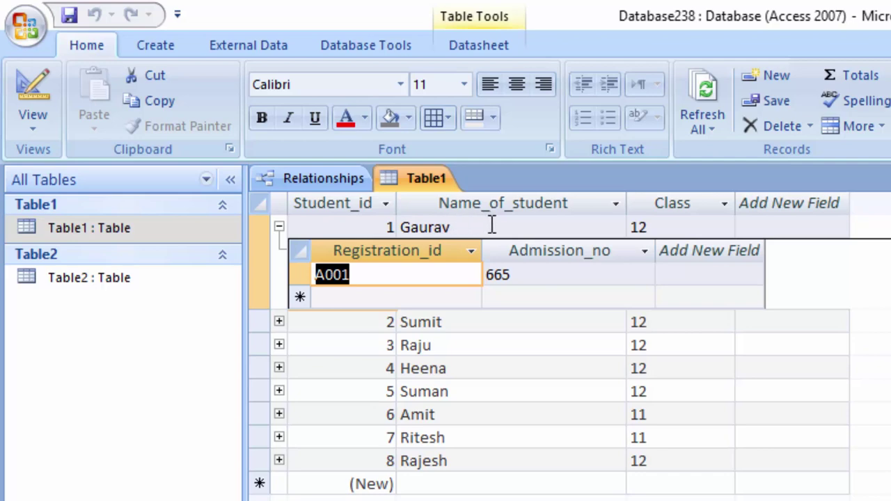
click(675, 223)
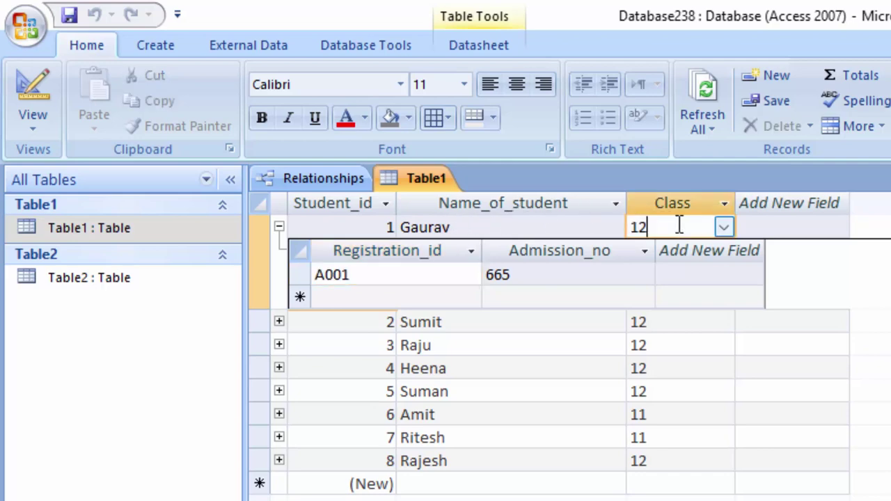
click(723, 228)
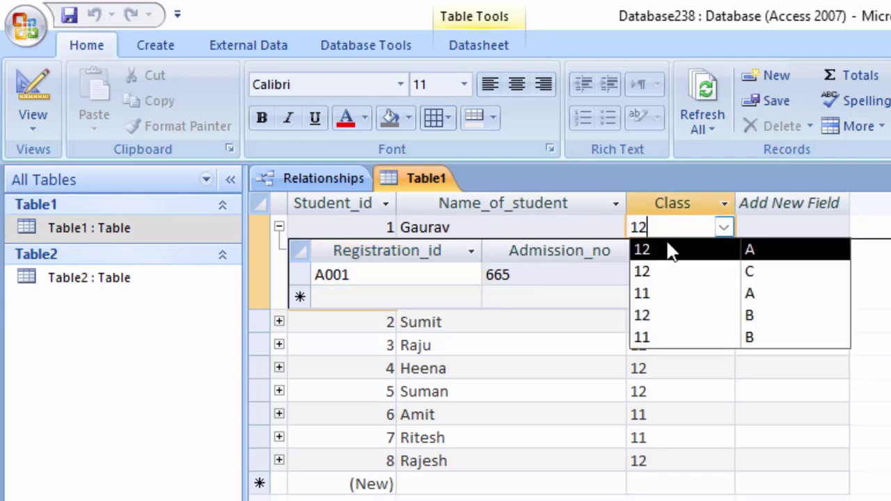
click(734, 251)
click(725, 228)
click(725, 228)
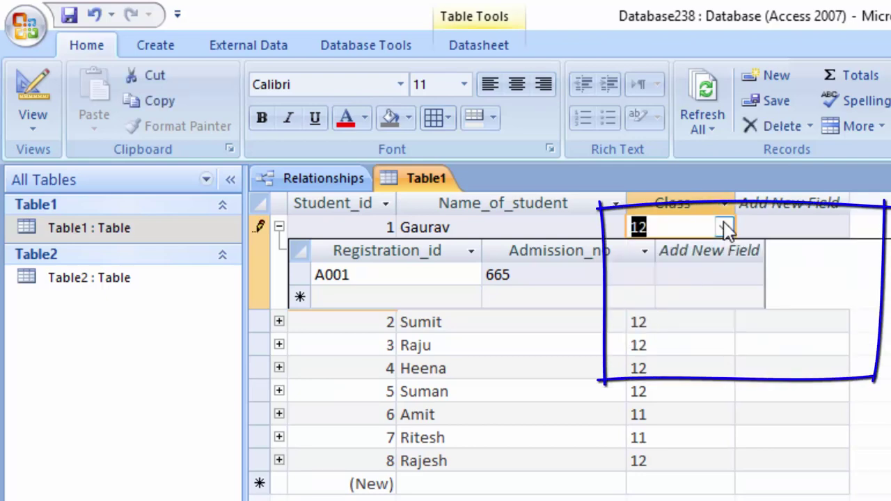
click(456, 271)
click(530, 274)
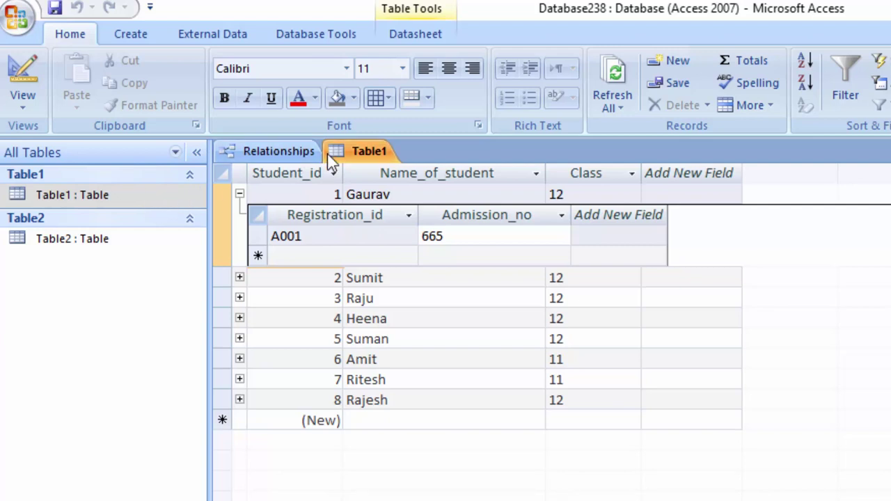
- Return to the Relationships window and examine how Student_id links Table1 and Table2
click(270, 156)
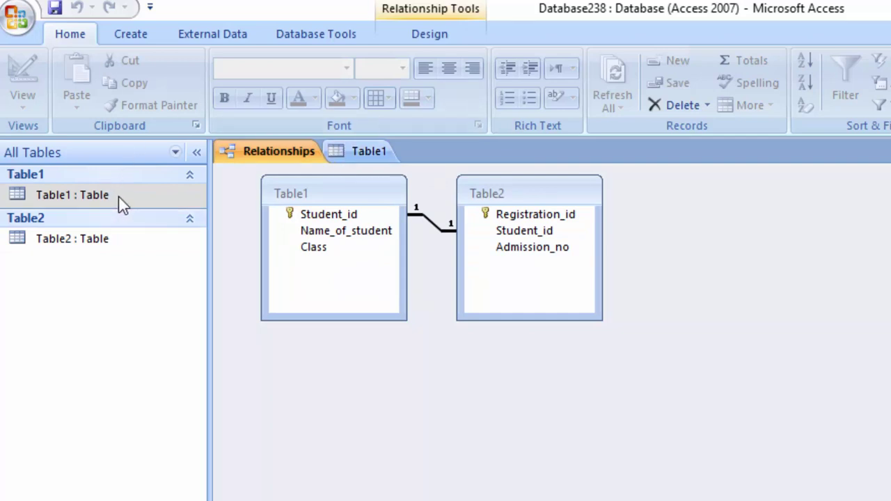
click(332, 235)
click(342, 225)
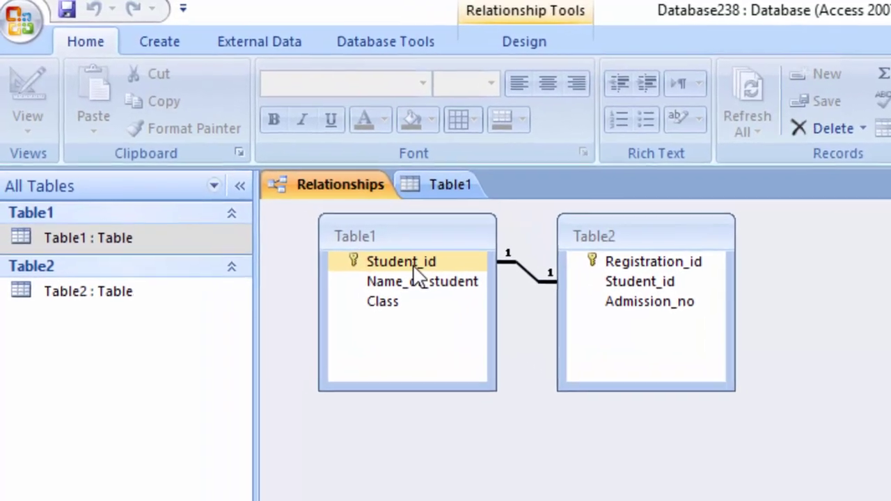
click(520, 291)
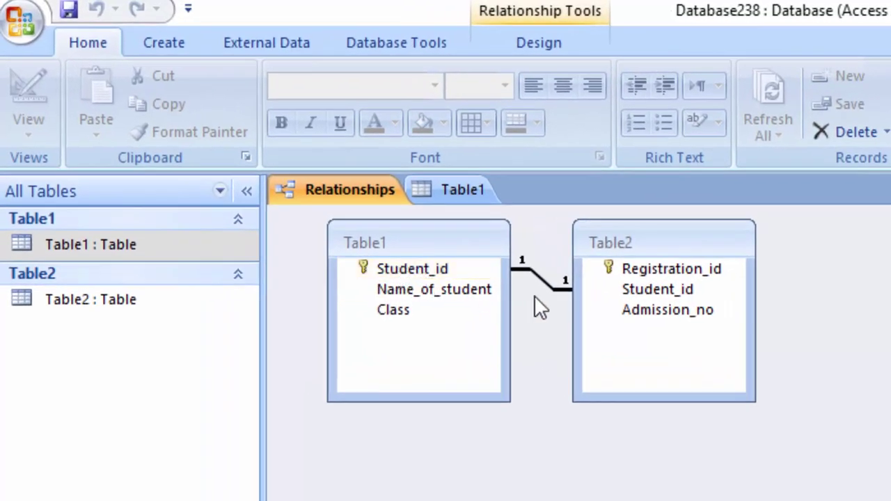
click(651, 290)
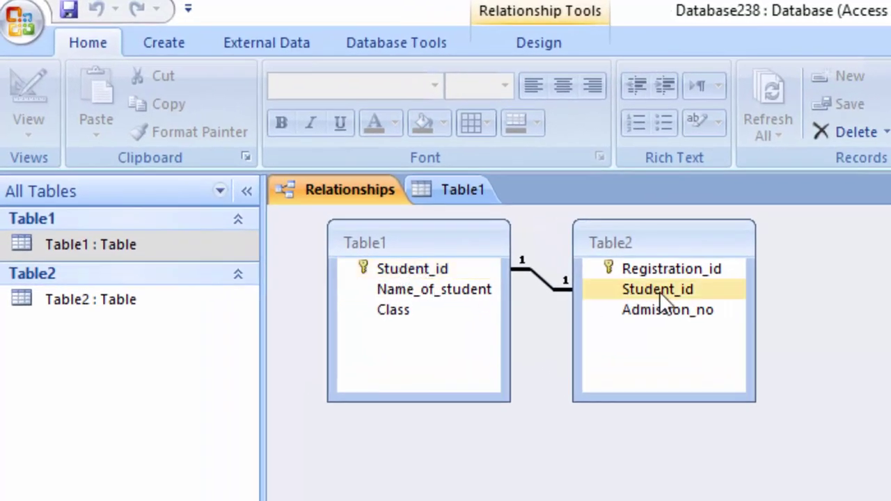
click(437, 273)
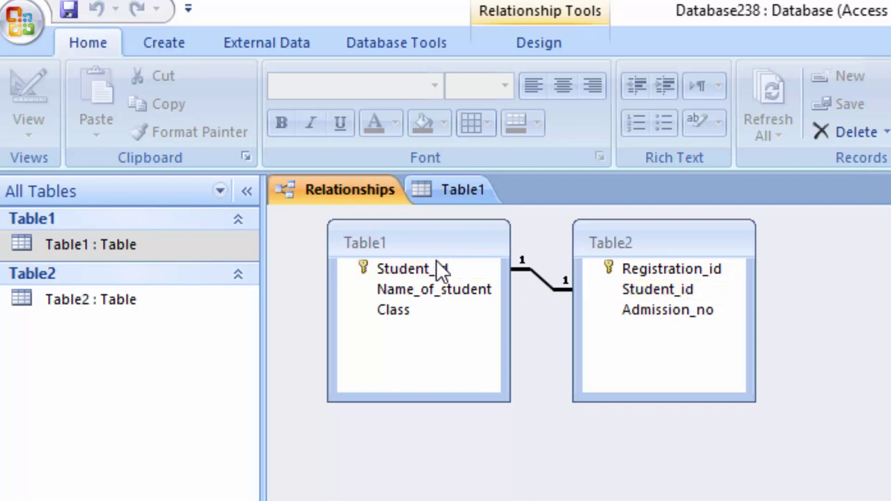
click(622, 288)
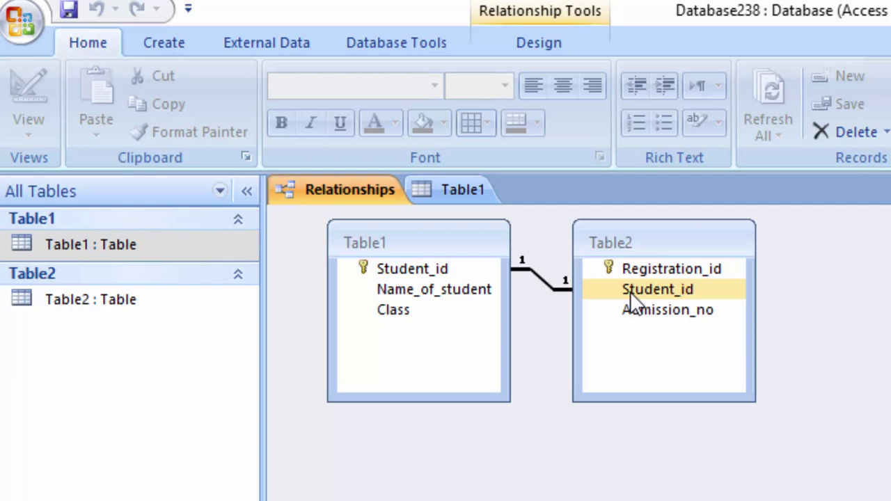
click(459, 274)
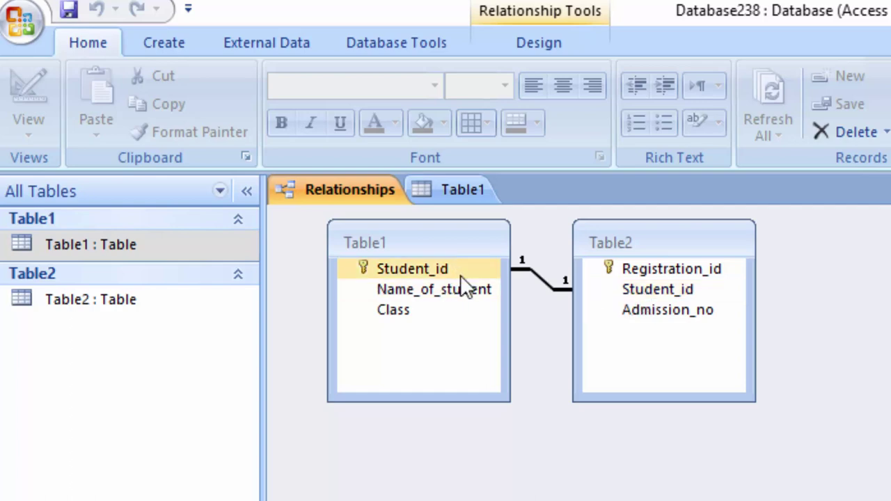
drag(460, 274, 662, 291)
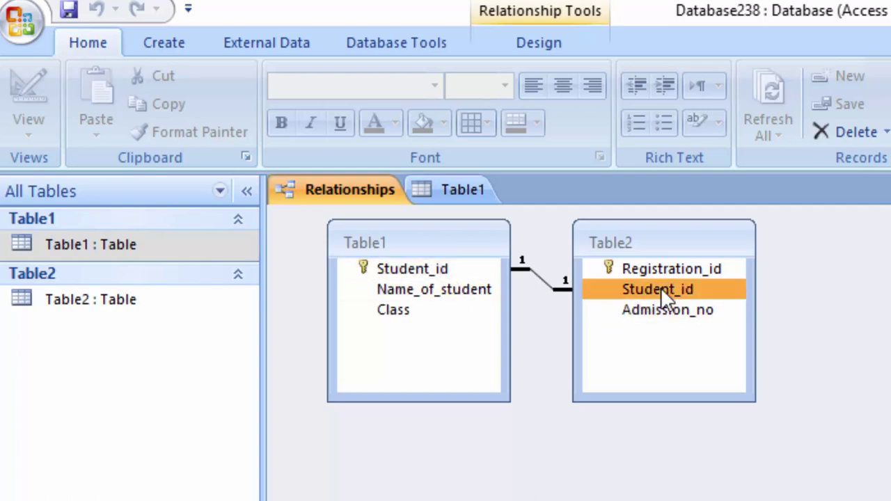